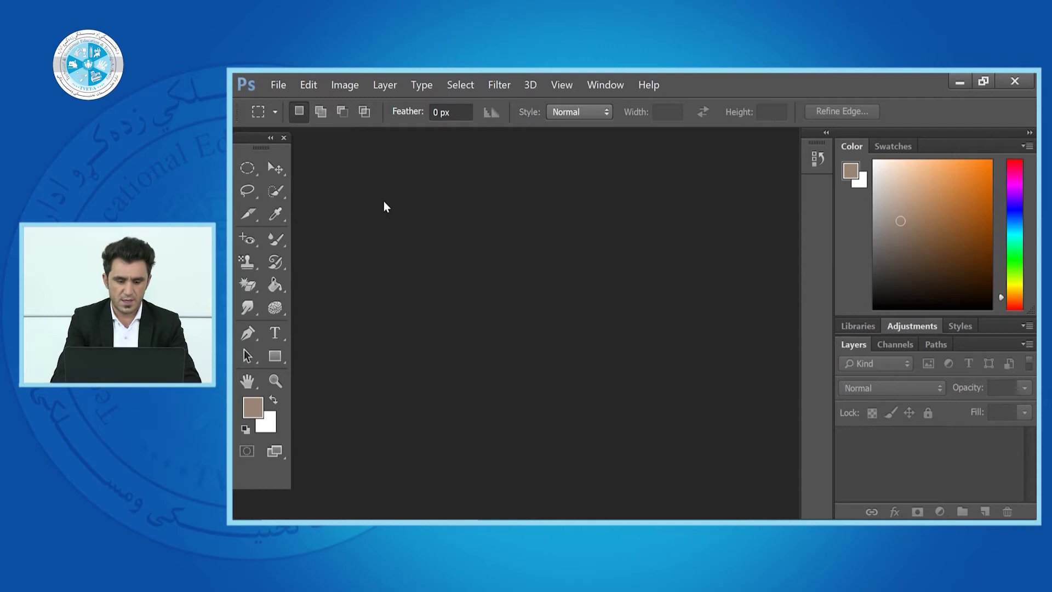
Create the new blank white document and open the Picture2.png image from the img folder
{"action": "key", "text": "Return"}
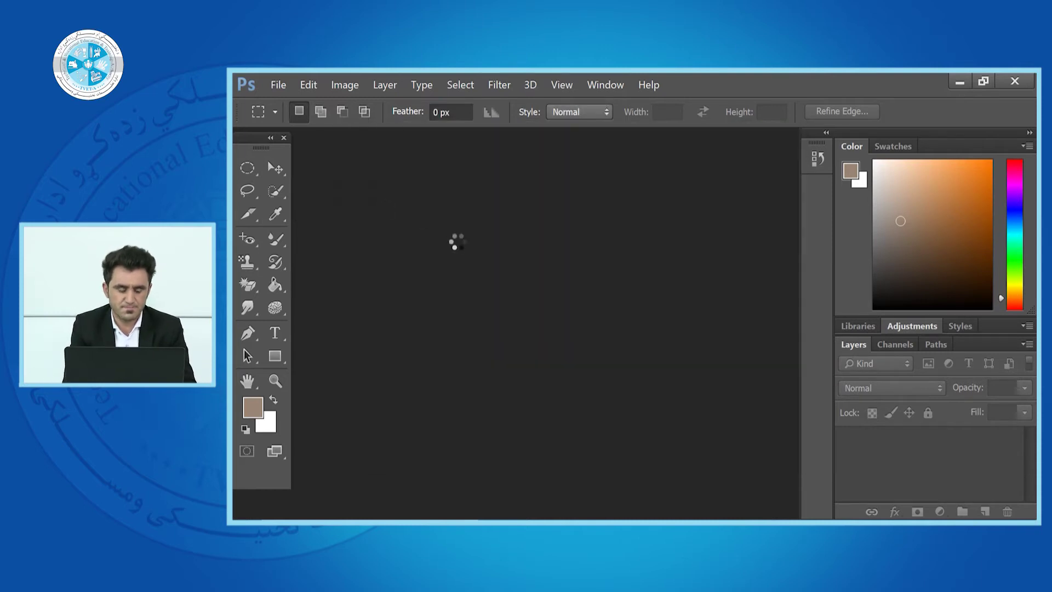
{"action": "left_click", "coordinate": [278, 85]}
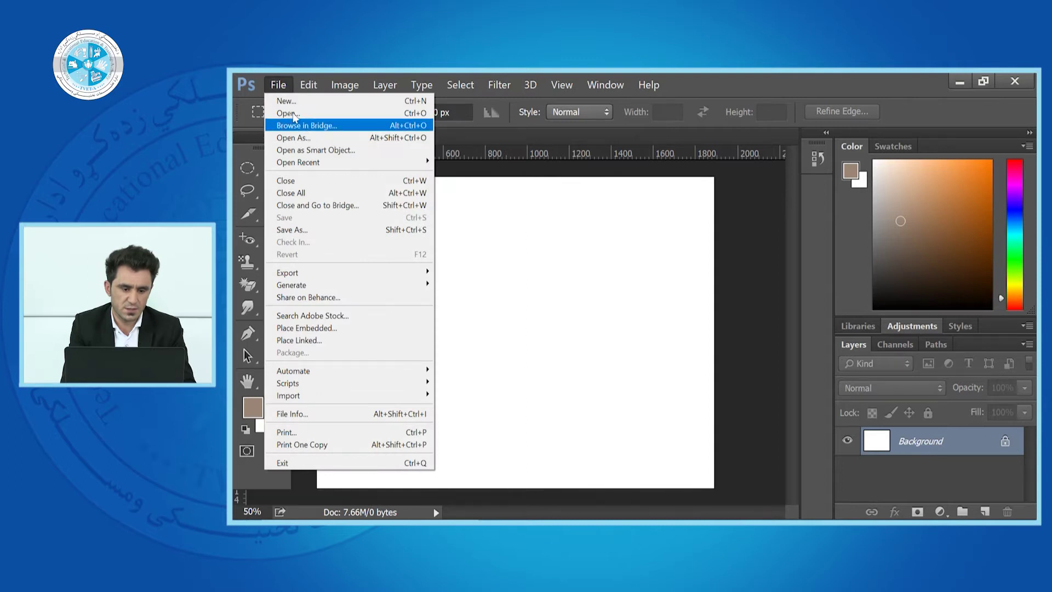
{"action": "left_click", "coordinate": [275, 92]}
{"action": "left_click", "coordinate": [276, 93]}
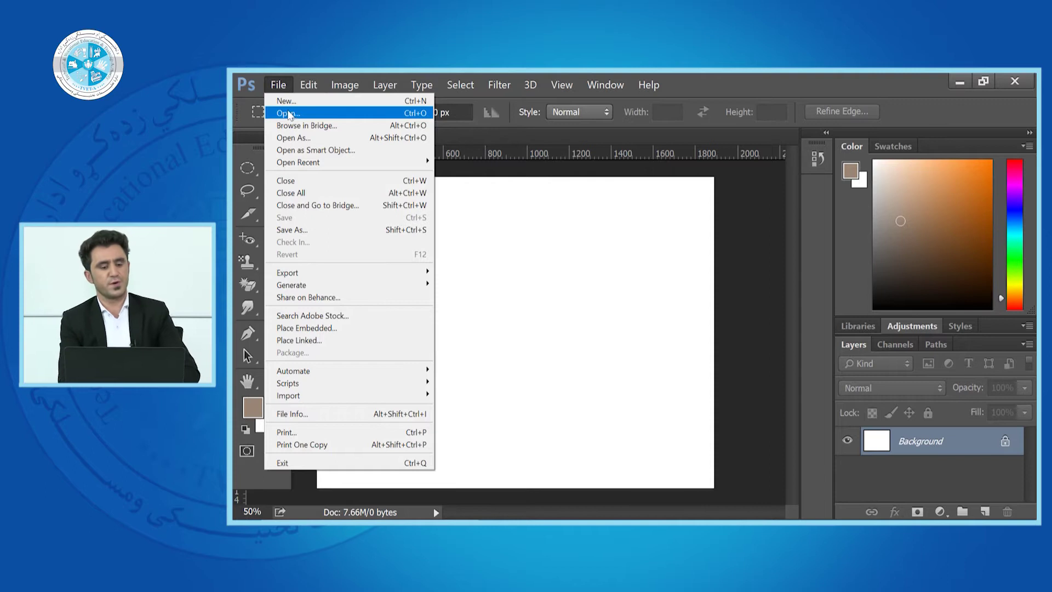
{"action": "left_click", "coordinate": [308, 115]}
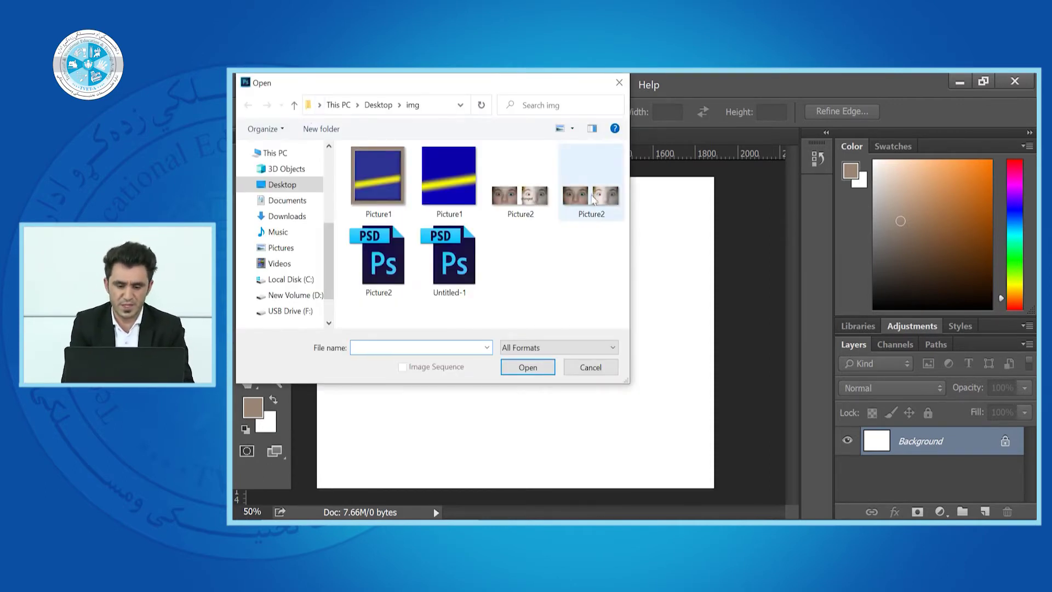
{"action": "double_click", "coordinate": [575, 199]}
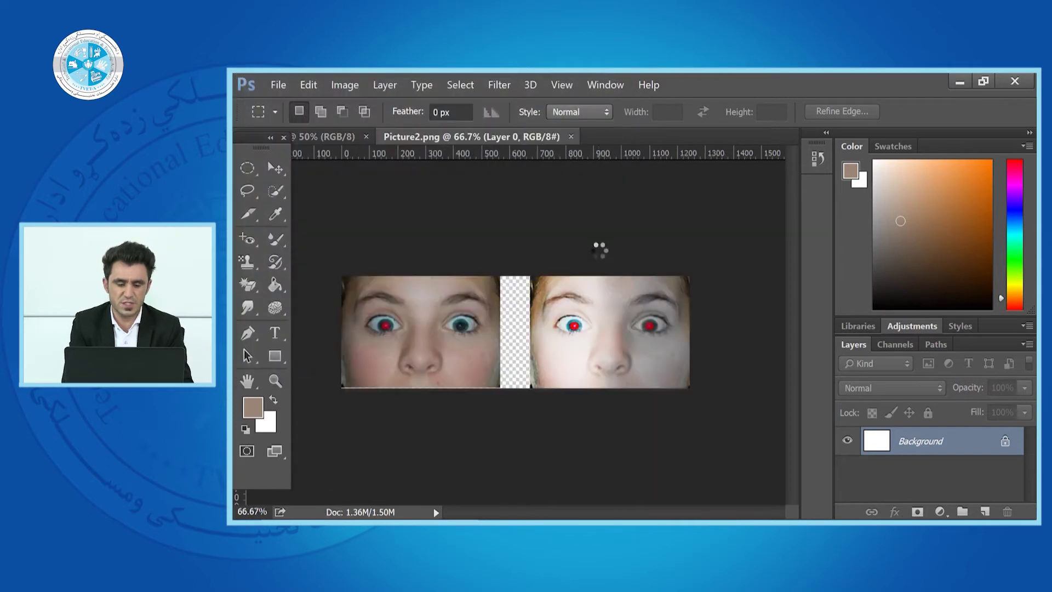
Select the rightmost eye in Picture2.png with the Elliptical Marquee tool and copy it
{"action": "left_click", "coordinate": [249, 175]}
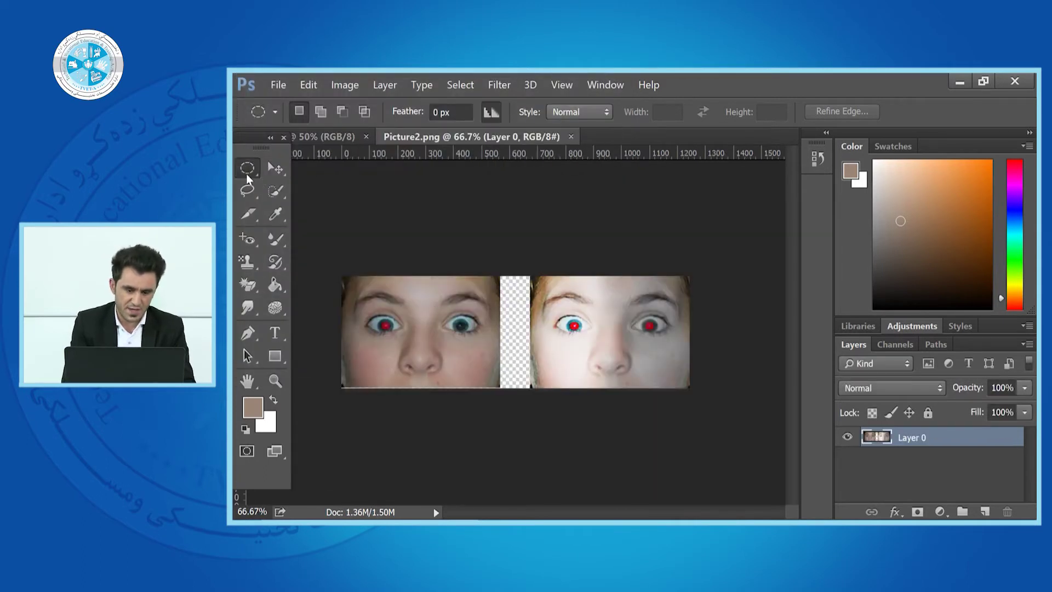
{"action": "left_click_drag", "start_coordinate": [616, 295], "coordinate": [678, 363]}
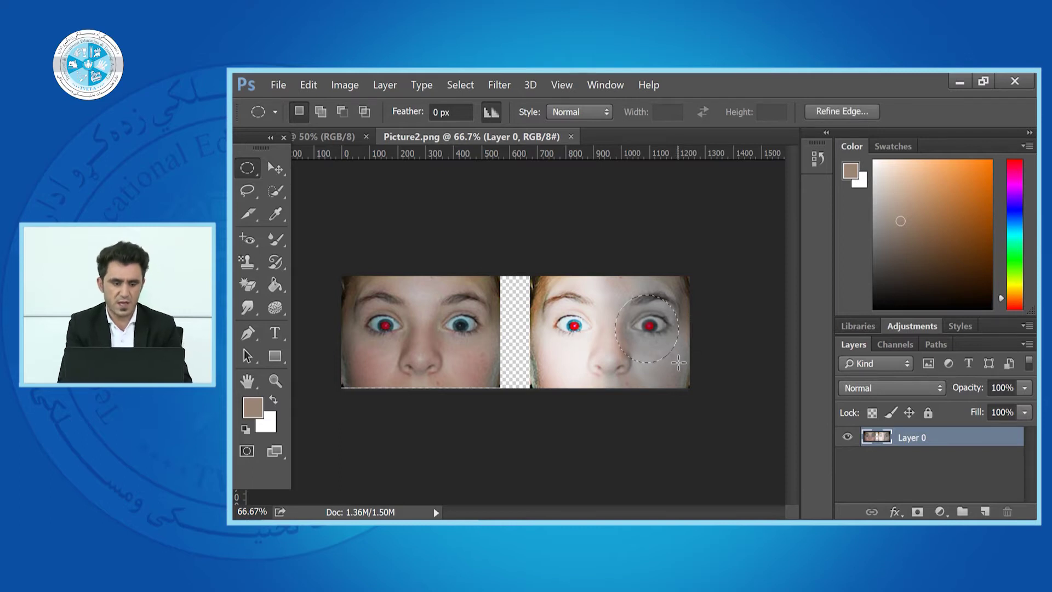
{"action": "left_click", "coordinate": [310, 87]}
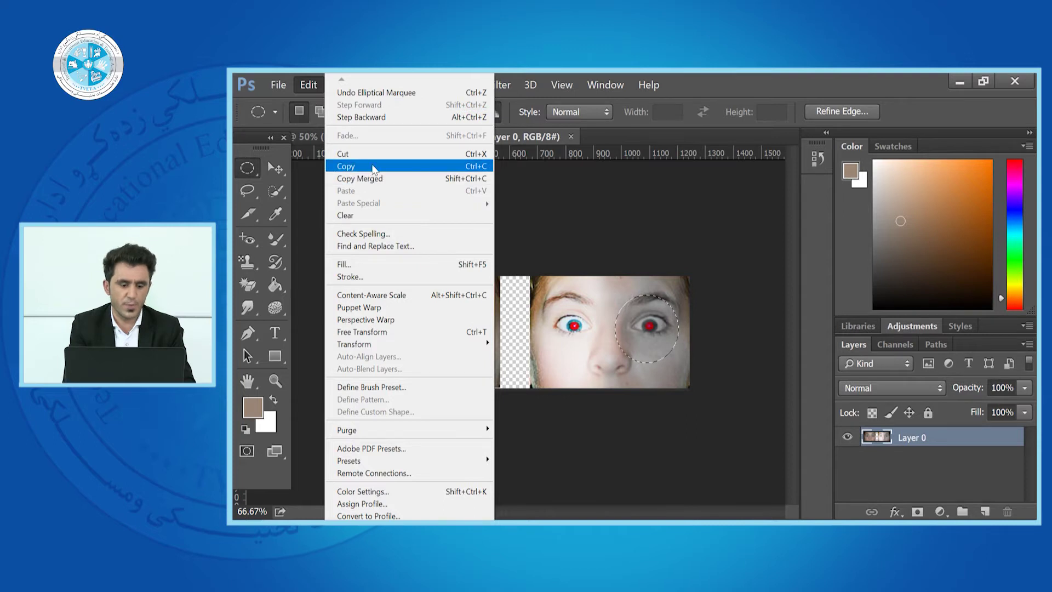
{"action": "left_click", "coordinate": [374, 167]}
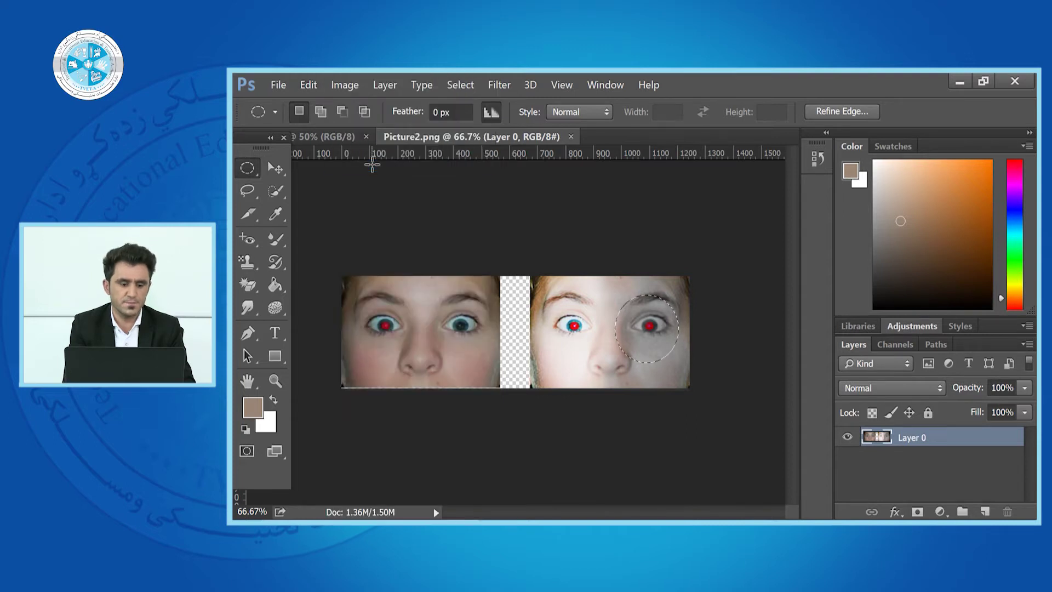
In the blank document, draw a large elliptical selection on the upper left of the canvas and use Paste Into for the copied eye
{"action": "left_click", "coordinate": [331, 139]}
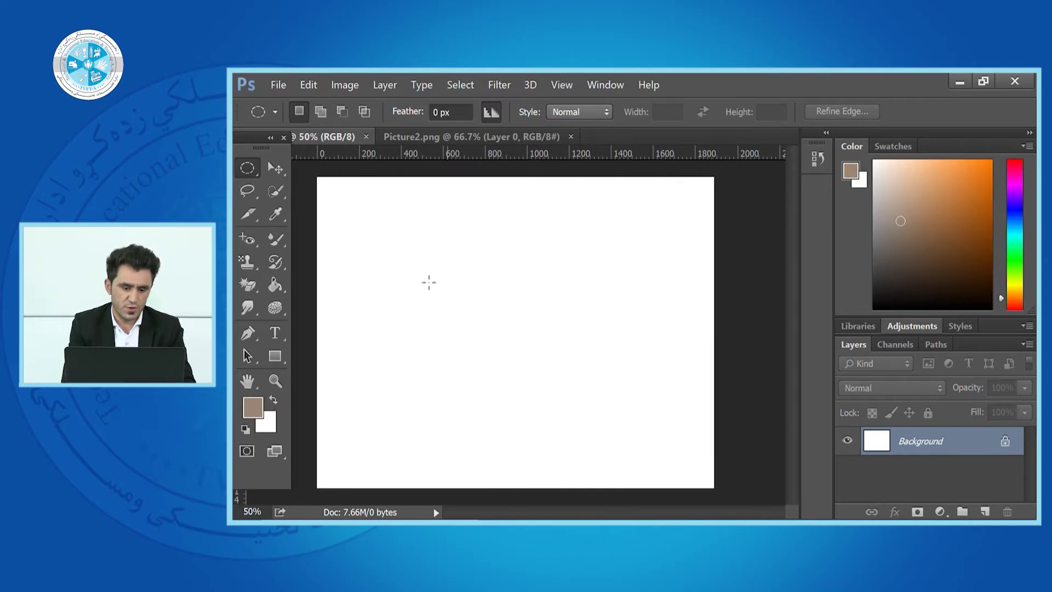
{"action": "left_click_drag", "start_coordinate": [351, 226], "coordinate": [547, 374]}
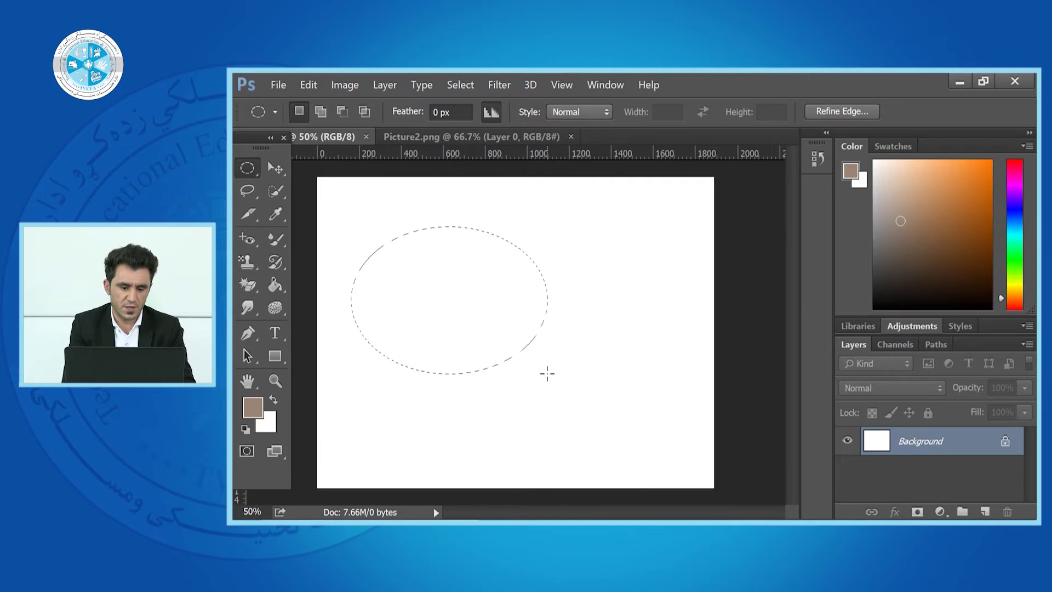
{"action": "left_click", "coordinate": [307, 86]}
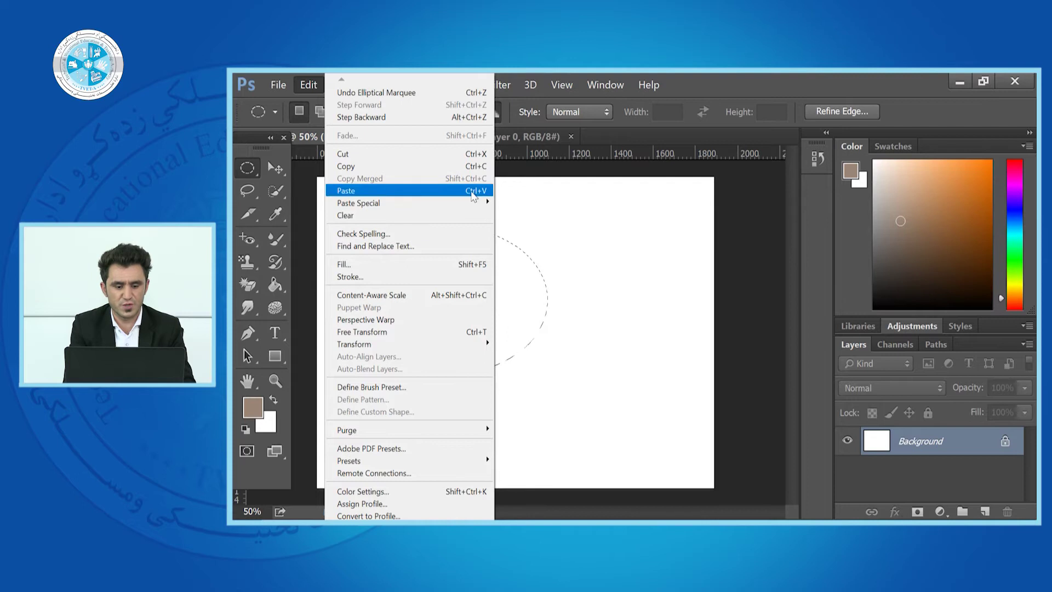
{"action": "mouse_move", "coordinate": [493, 213]}
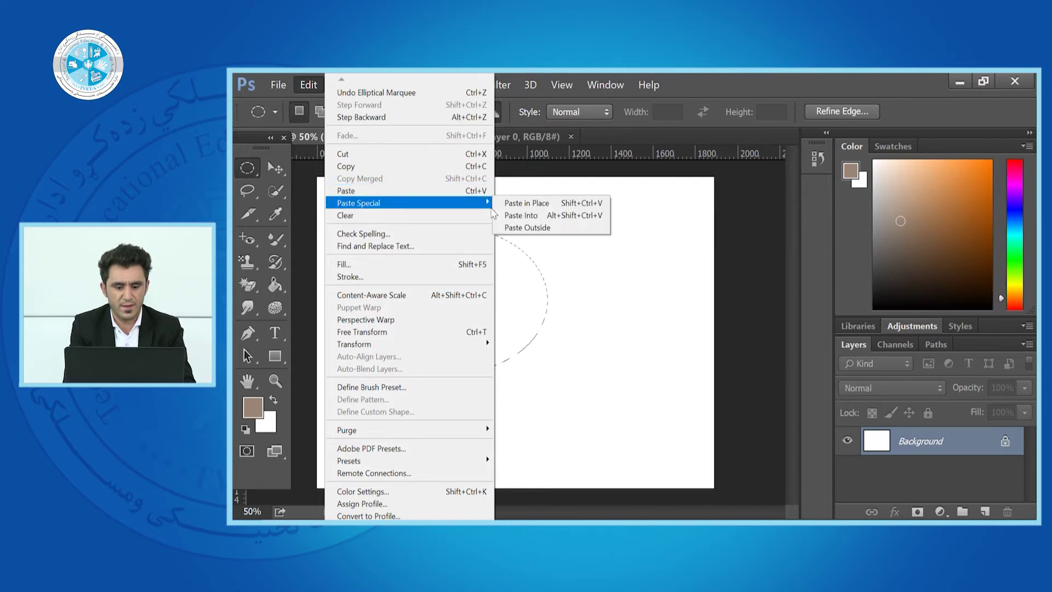
{"action": "left_click", "coordinate": [529, 216]}
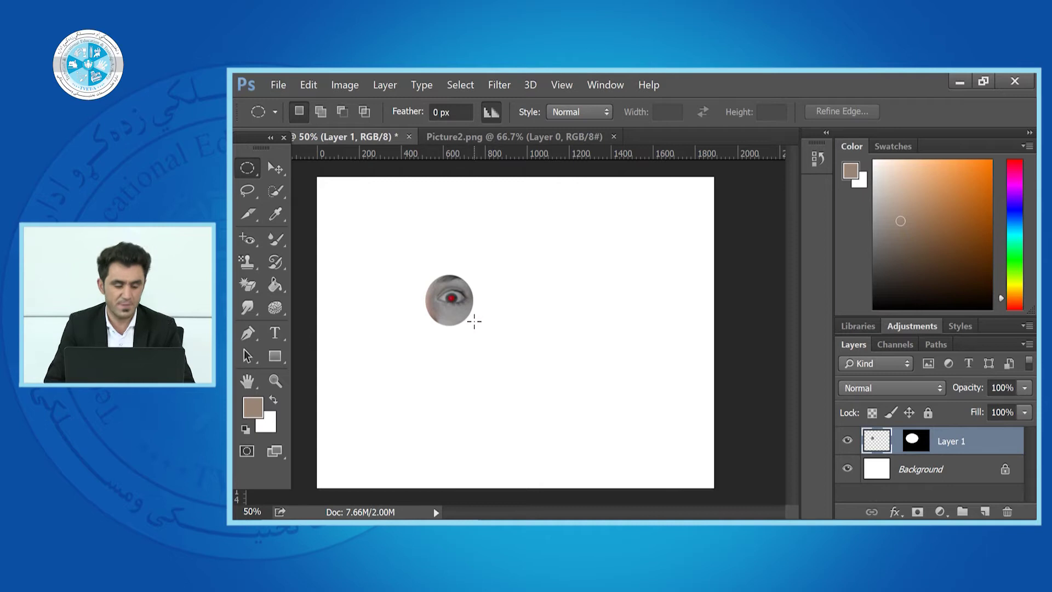
{"action": "left_click", "coordinate": [307, 86]}
{"action": "mouse_move", "coordinate": [390, 202]}
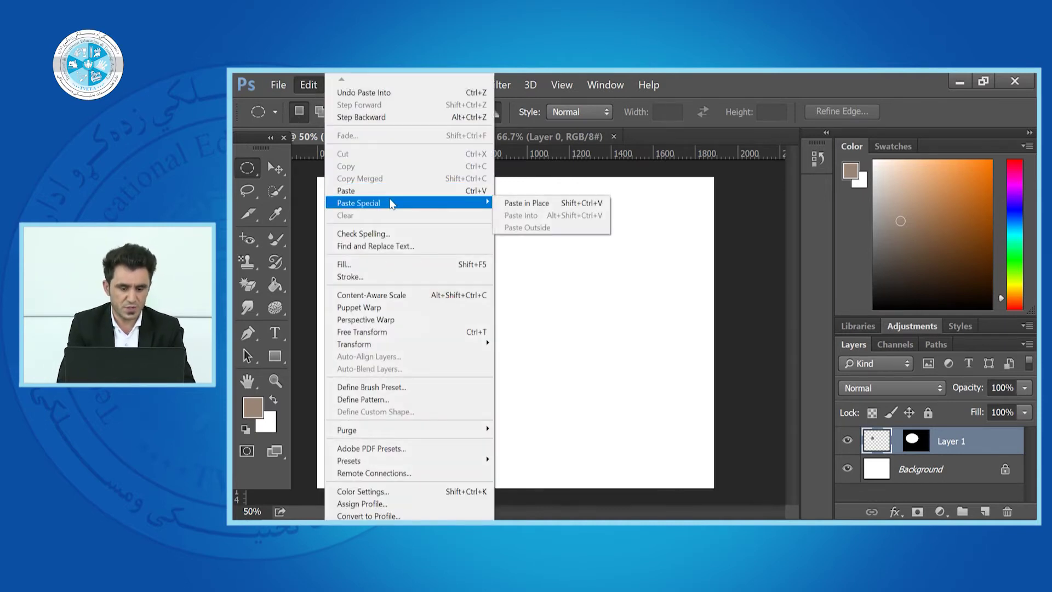
{"action": "left_click", "coordinate": [556, 253]}
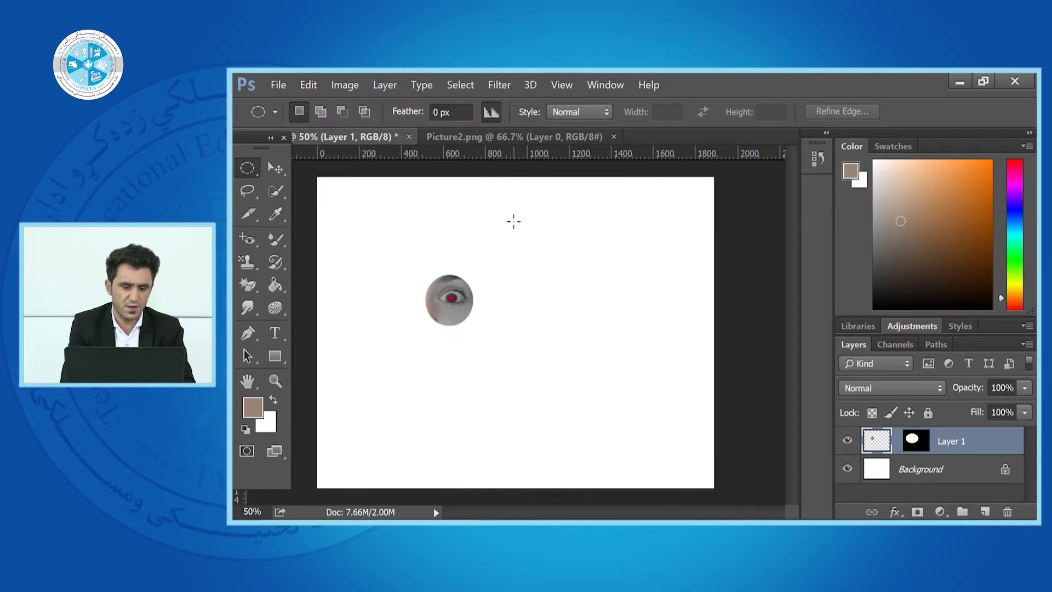
In Picture2.png, apply Paste Outside to the copied eye using the existing elliptical selection
{"action": "left_click", "coordinate": [466, 143]}
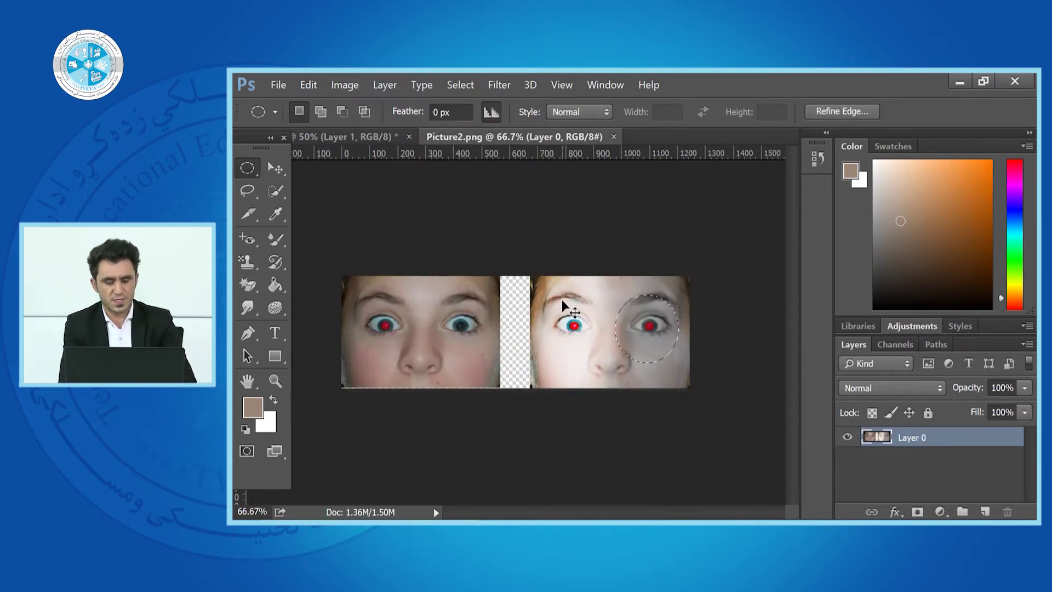
{"action": "left_click", "coordinate": [311, 88]}
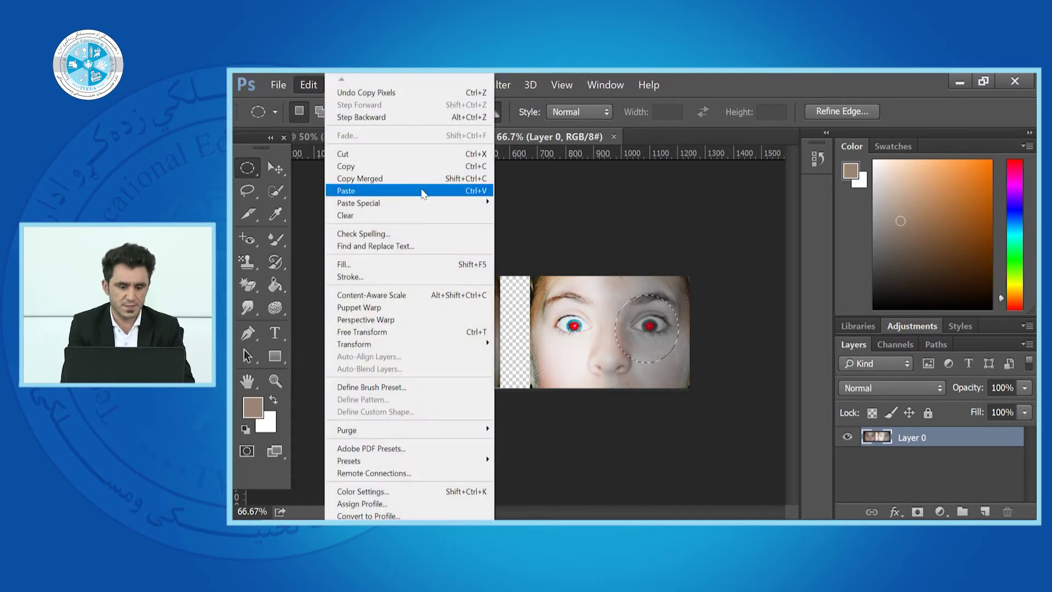
{"action": "mouse_move", "coordinate": [433, 204]}
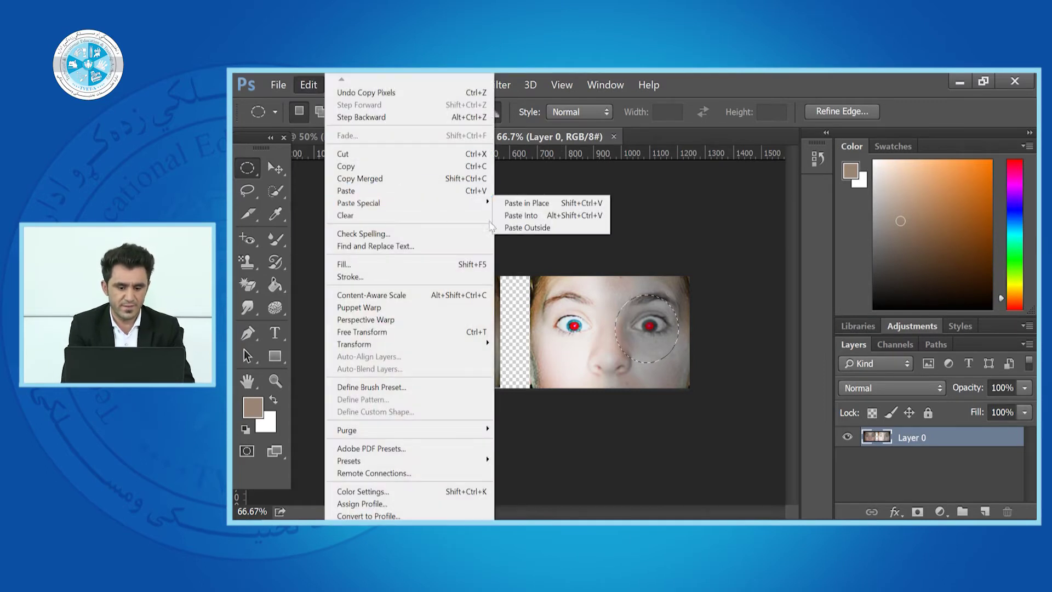
{"action": "left_click", "coordinate": [521, 226]}
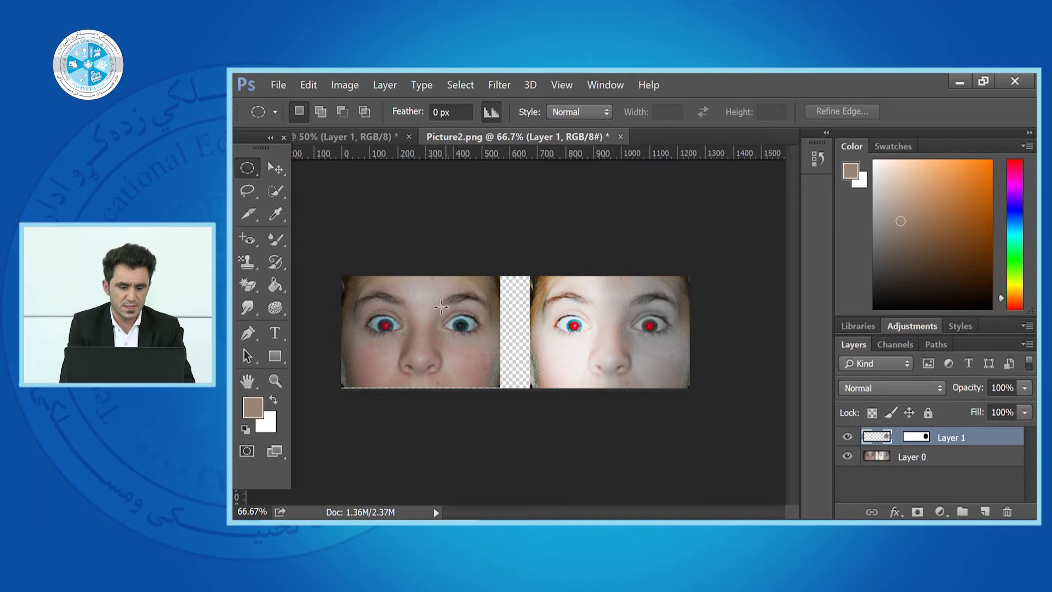
In the white document, paste the eye outside a narrow elliptical selection near the canvas's right edge and move it to the lower centre
{"action": "left_click", "coordinate": [377, 138]}
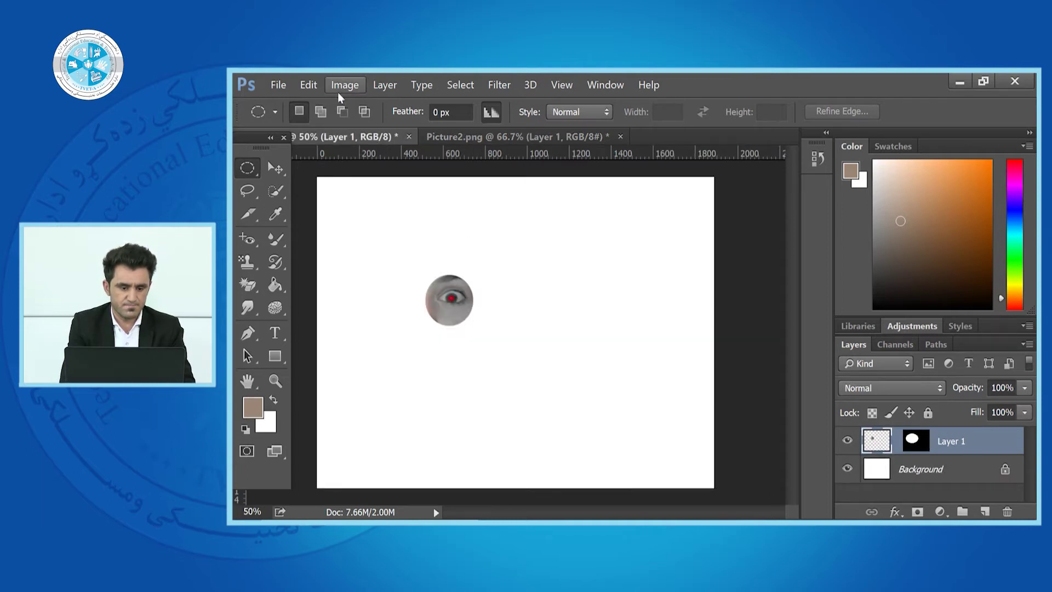
{"action": "left_click_drag", "start_coordinate": [632, 318], "coordinate": [675, 387]}
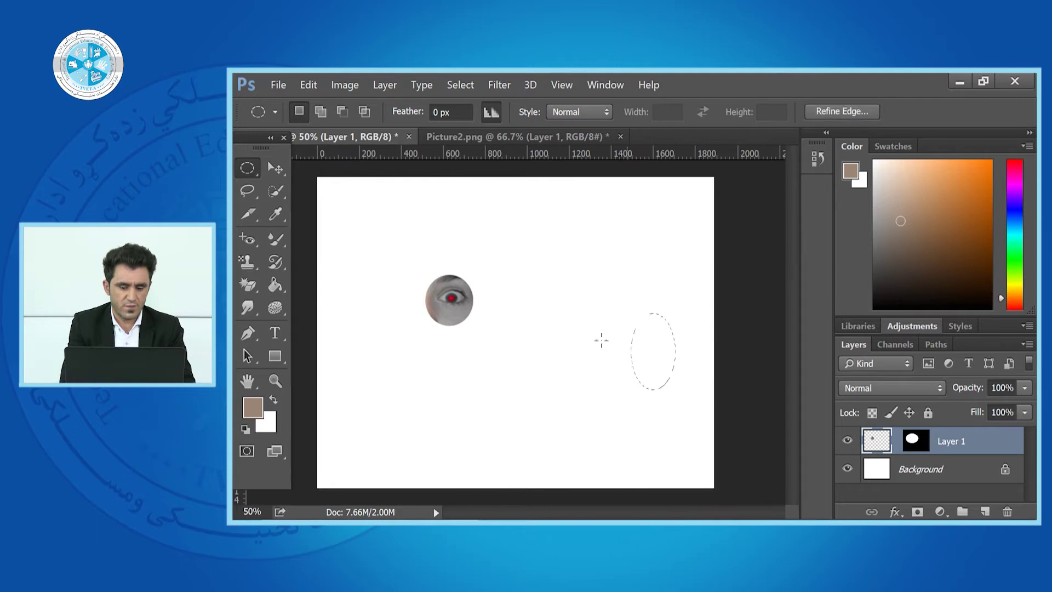
{"action": "left_click", "coordinate": [306, 85]}
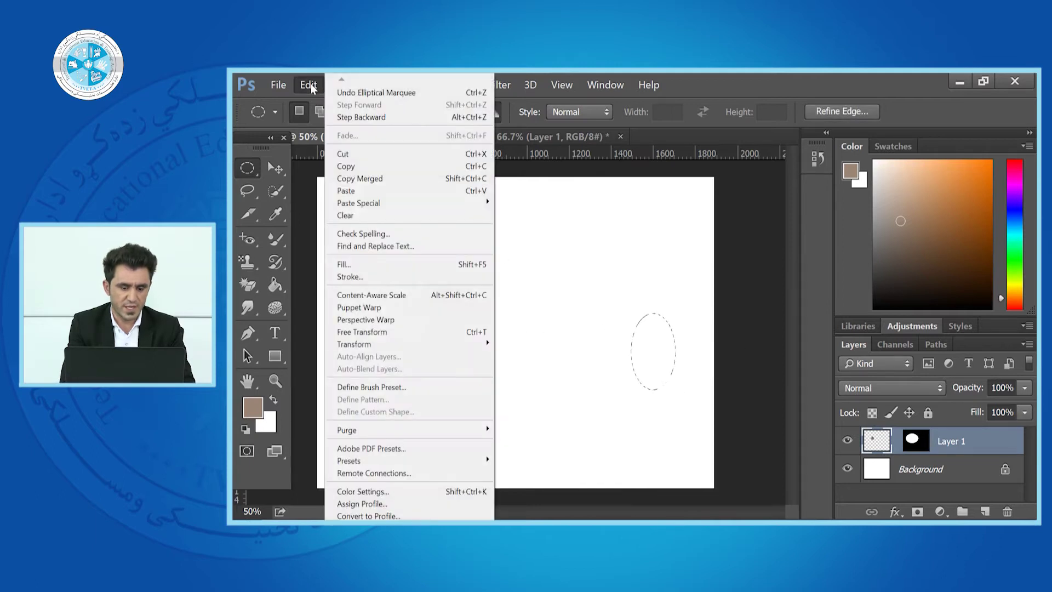
{"action": "mouse_move", "coordinate": [474, 204]}
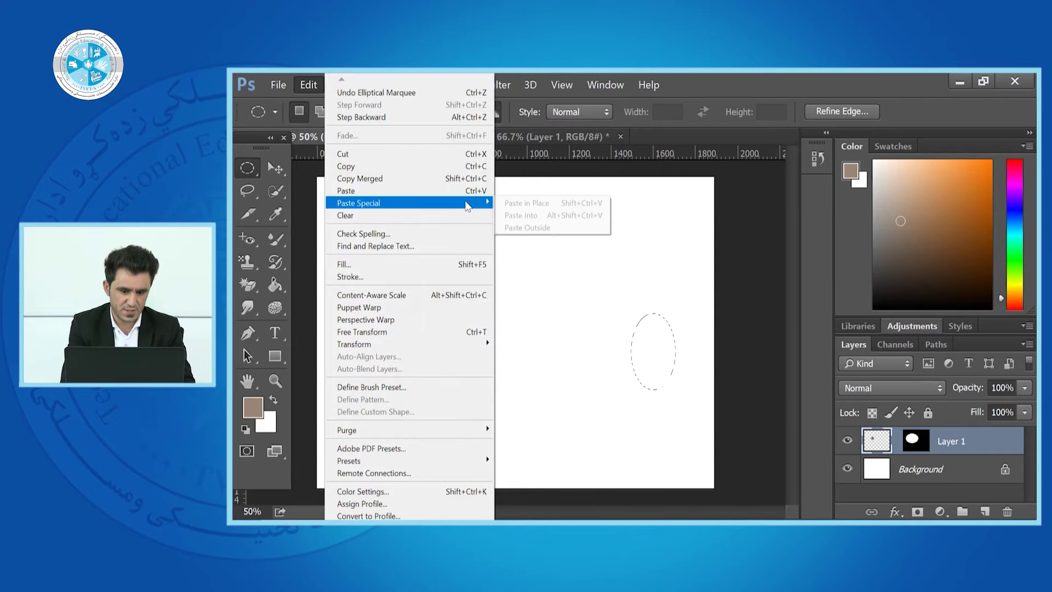
{"action": "left_click", "coordinate": [517, 227]}
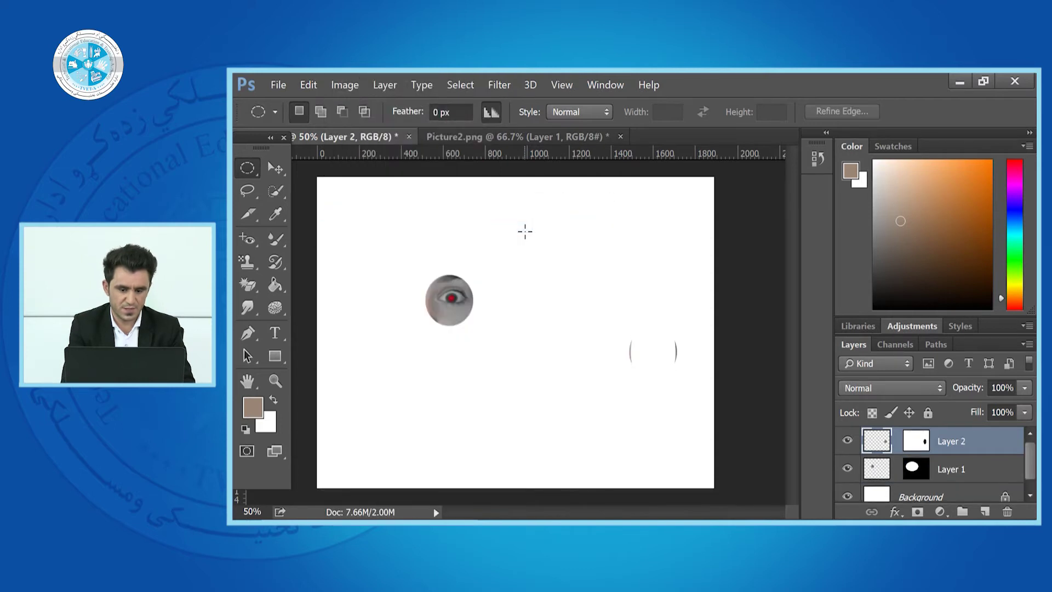
{"action": "left_click", "coordinate": [275, 167]}
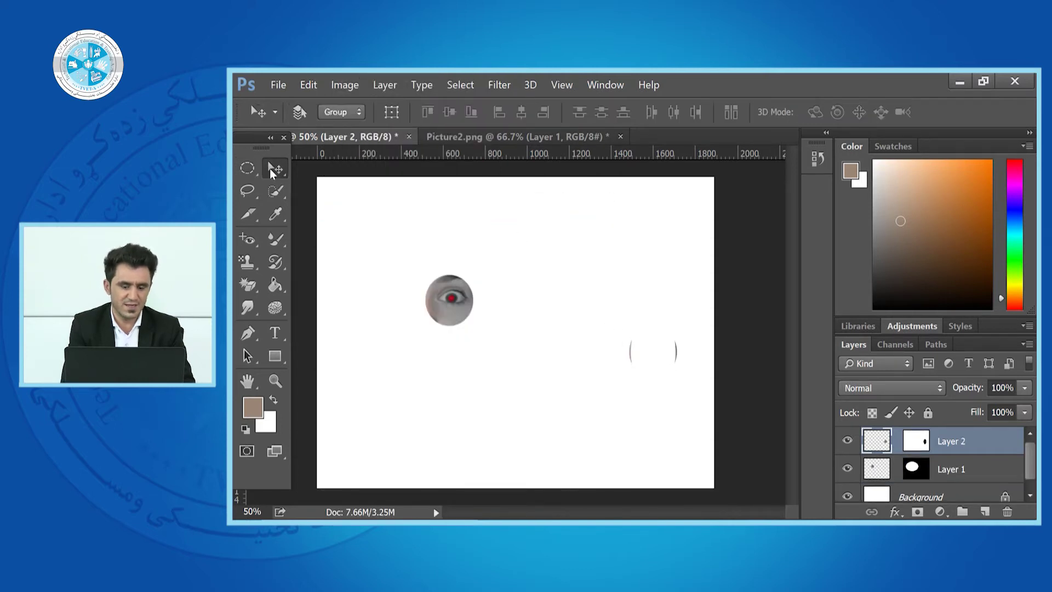
{"action": "left_click_drag", "start_coordinate": [654, 365], "coordinate": [525, 405]}
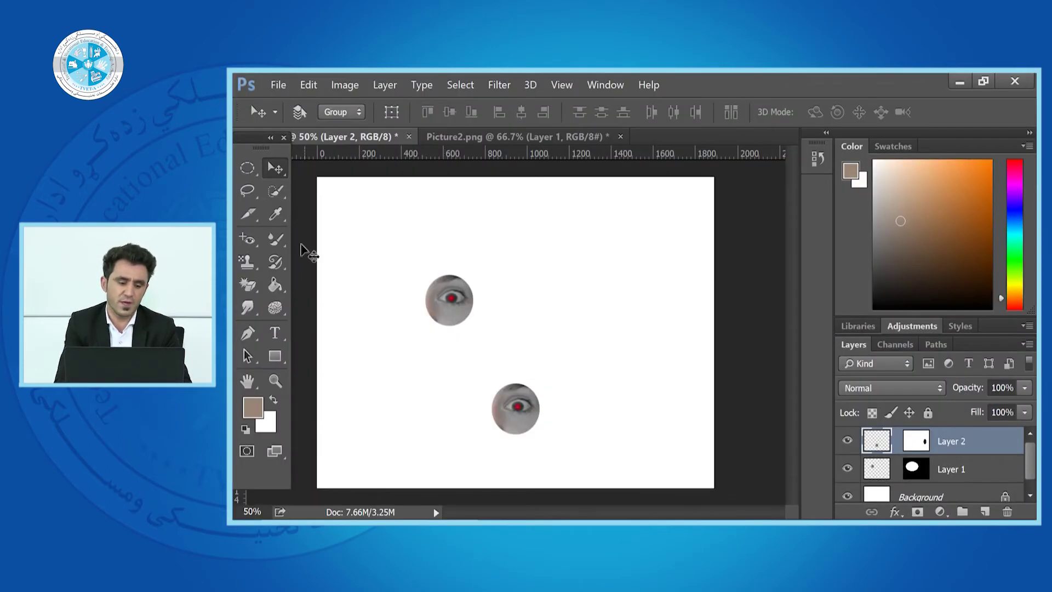
Try clearing the lower eye inside an elliptical selection drawn around it, and undo the clearing
{"action": "left_click", "coordinate": [247, 168]}
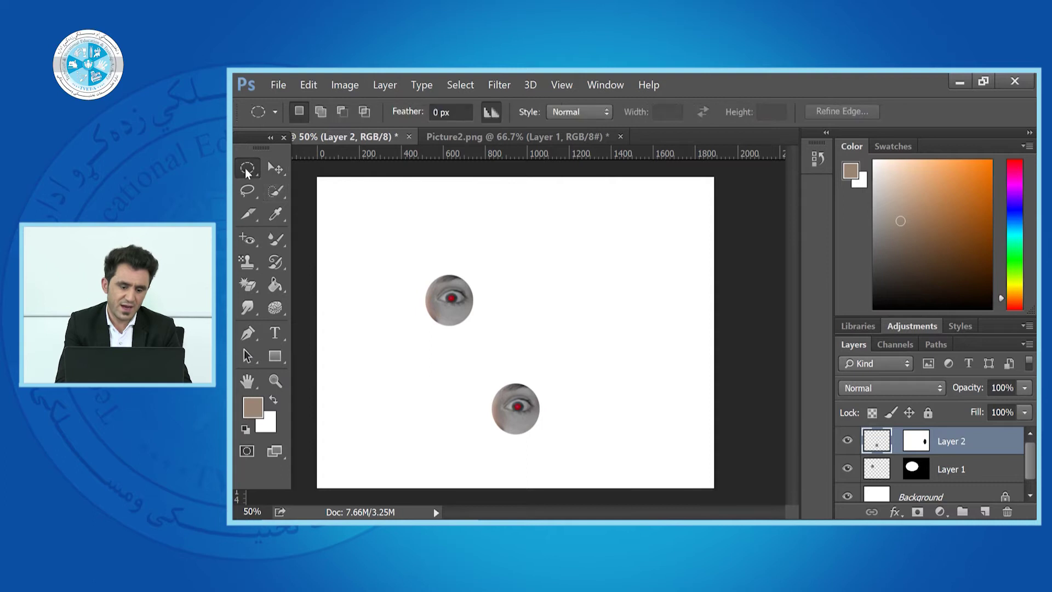
{"action": "left_click_drag", "start_coordinate": [474, 364], "coordinate": [584, 439]}
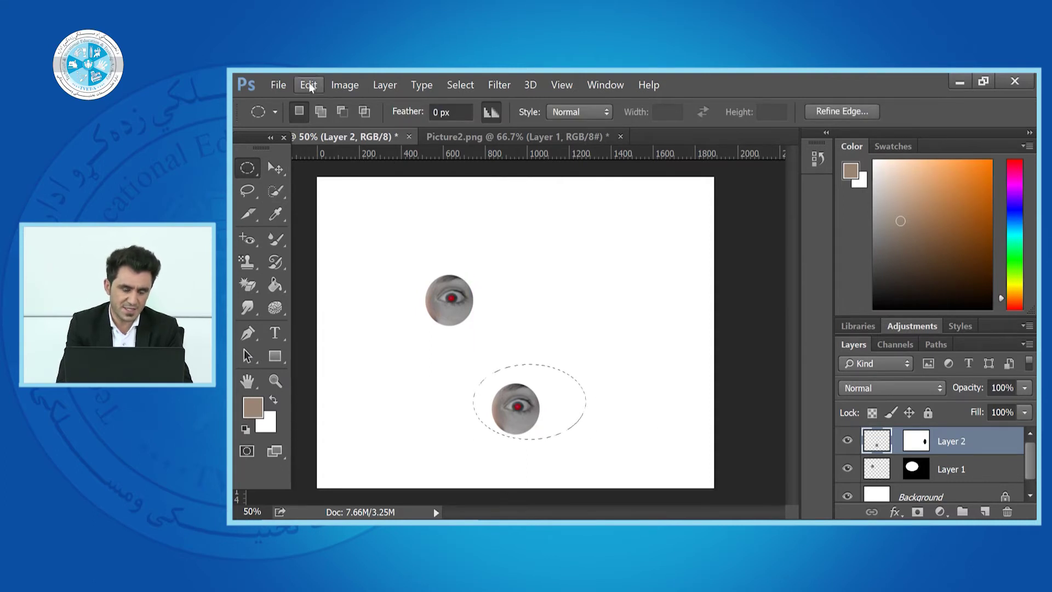
{"action": "left_click", "coordinate": [308, 86]}
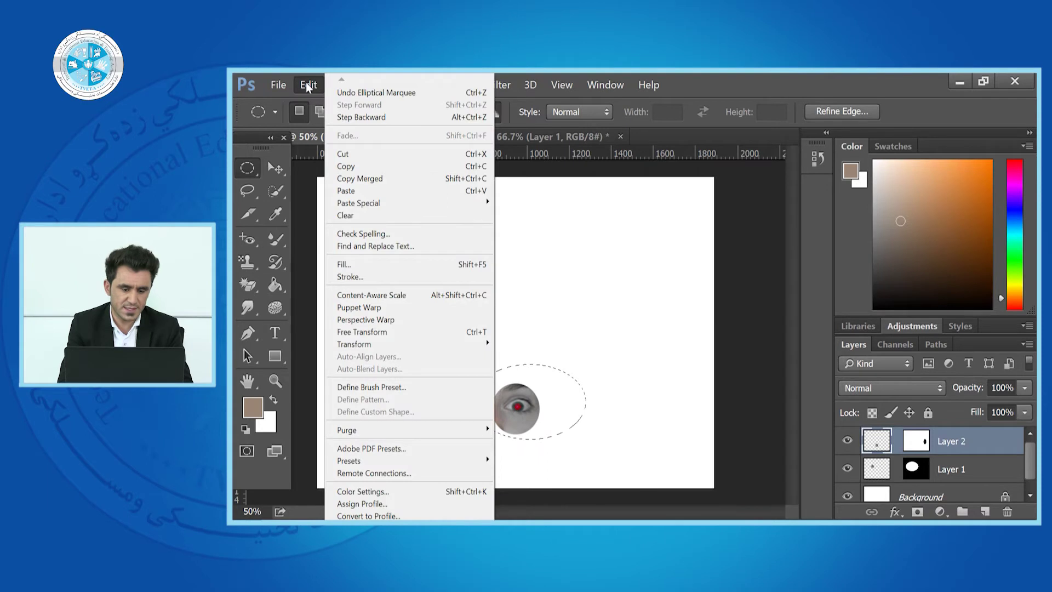
{"action": "left_click", "coordinate": [383, 215]}
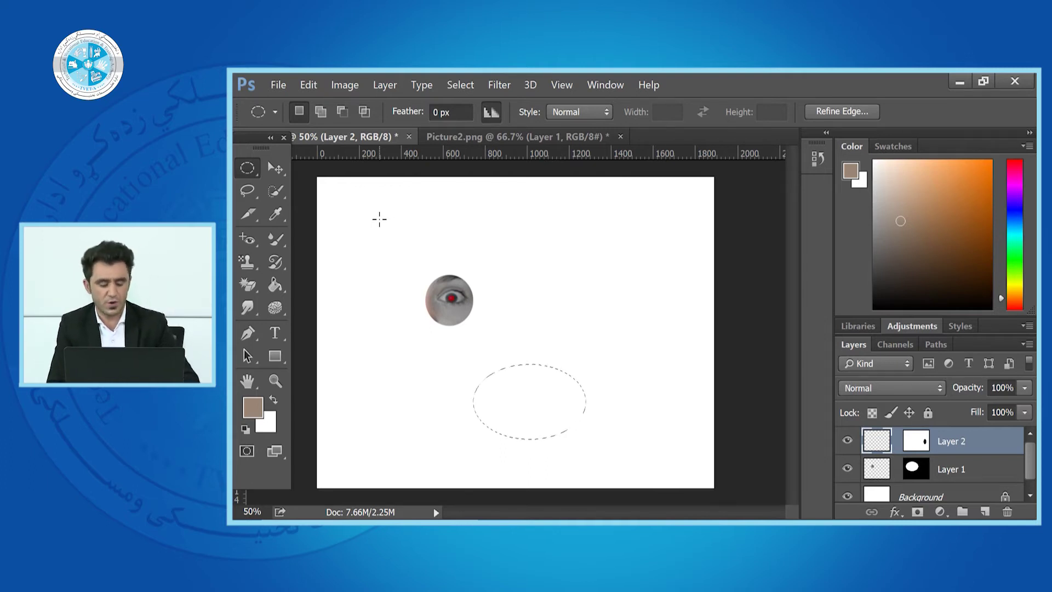
{"action": "key", "text": "ctrl+v"}
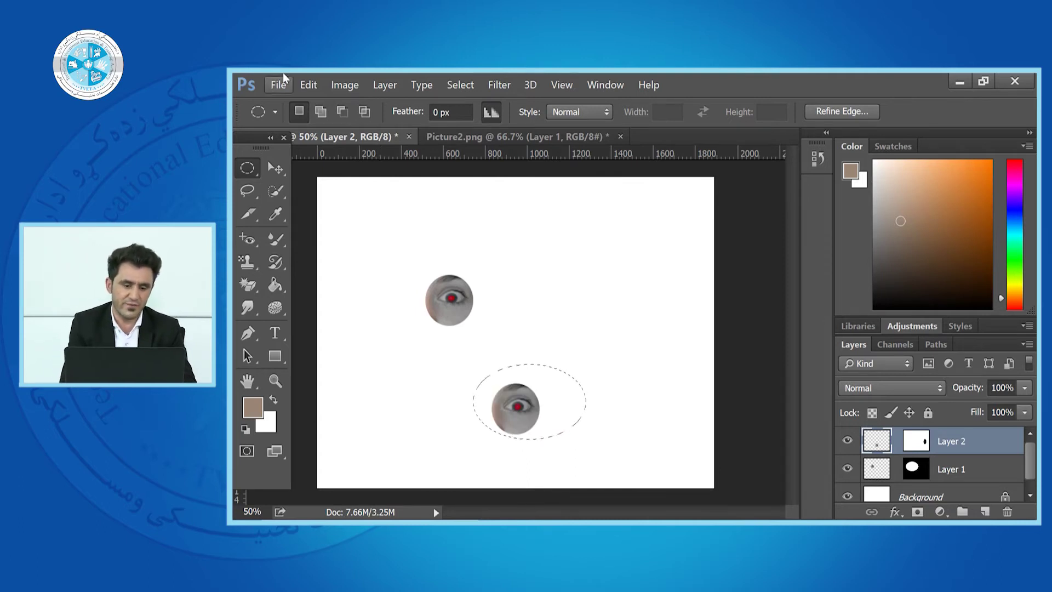
{"action": "left_click", "coordinate": [308, 85]}
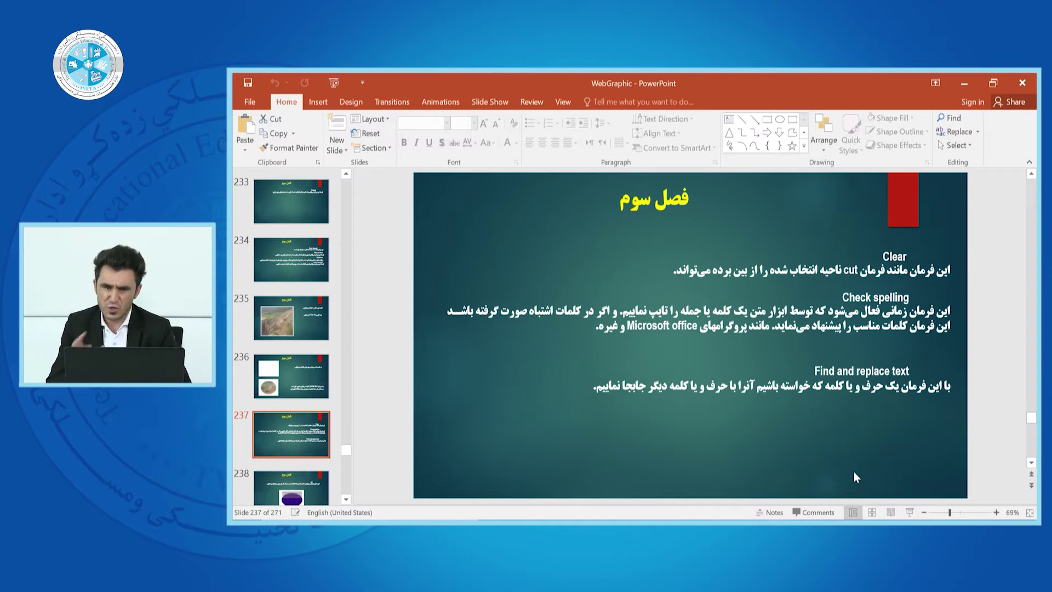
{"action": "key", "text": "alt+Tab"}
{"action": "left_click", "coordinate": [312, 83]}
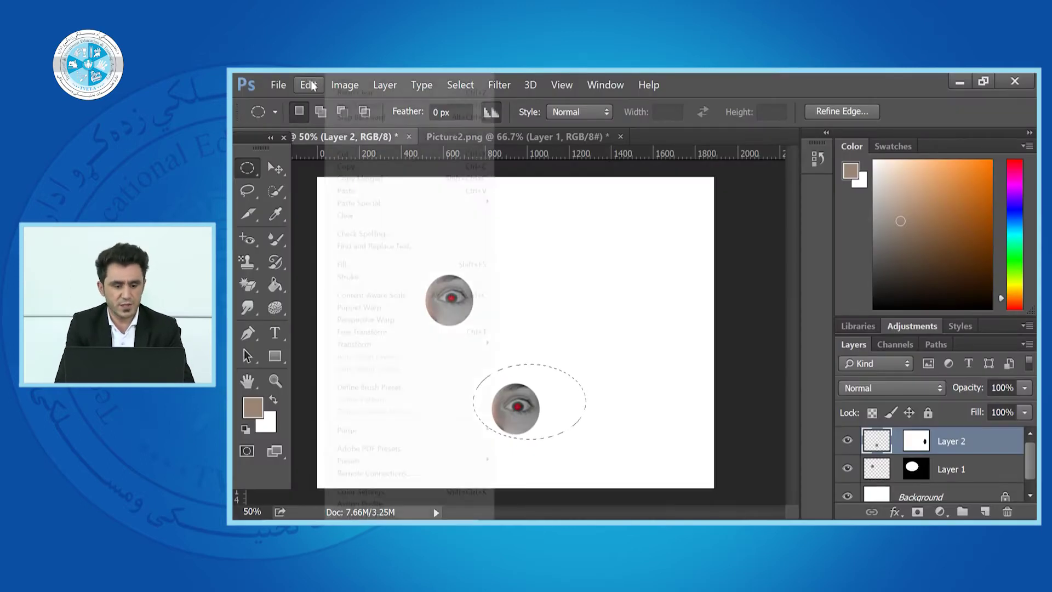
{"action": "left_click", "coordinate": [599, 235]}
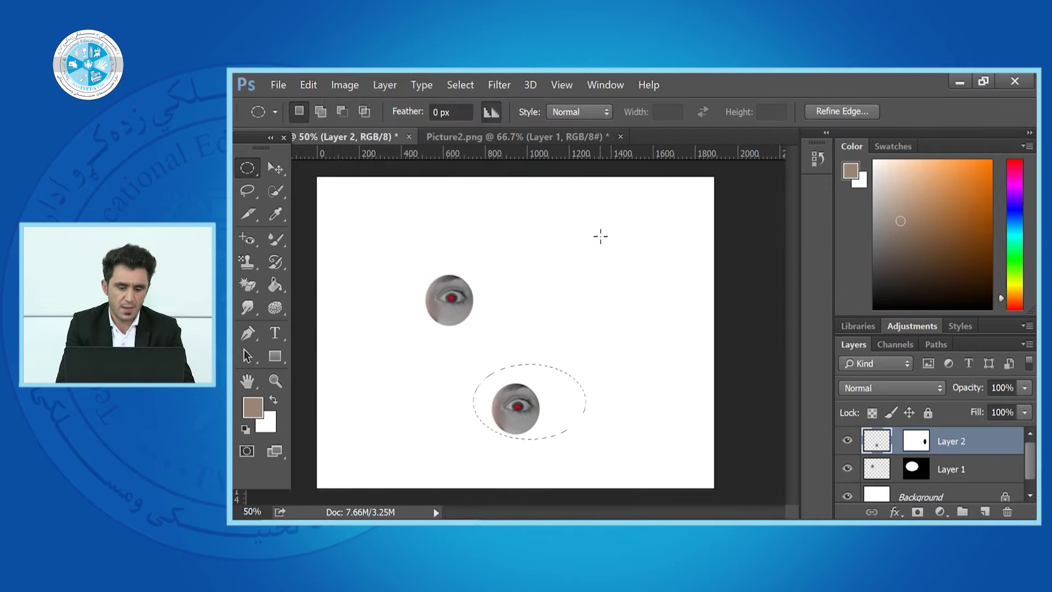
Step back through the history until both pasted eyes are removed and only the white Background layer is left
{"action": "left_click", "coordinate": [600, 235]}
{"action": "key", "text": "ctrl+alt+z"}
{"action": "key", "text": "ctrl+alt+z"}
{"action": "key", "text": "ctrl+alt+z"}
{"action": "key", "text": "ctrl+alt+z"}
{"action": "key", "text": "ctrl+alt+z"}
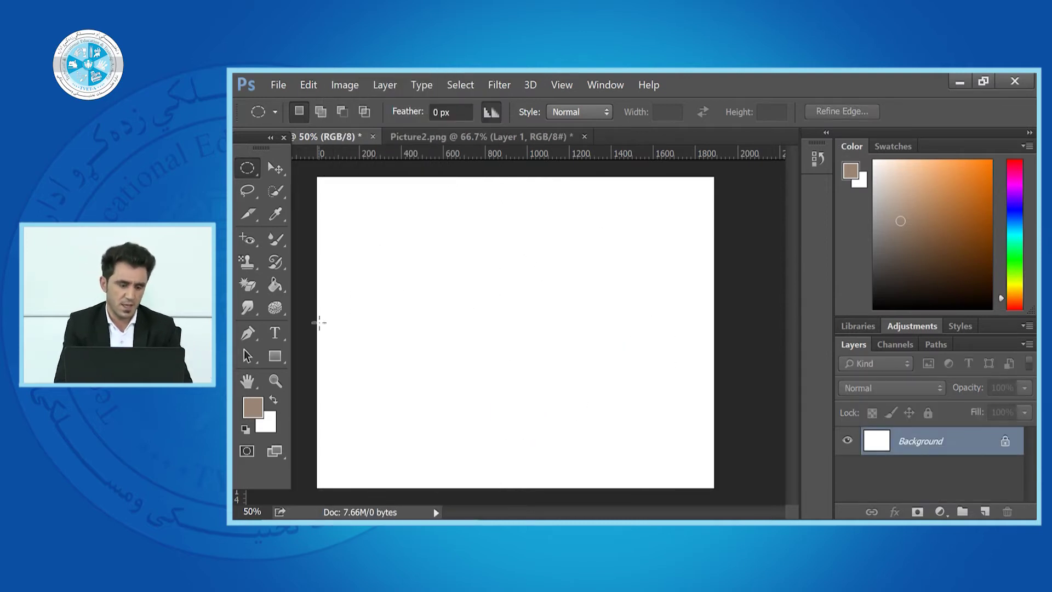
Add the text "universityy" to the blank canvas with the Type tool and move it to the canvas centre
{"action": "left_click", "coordinate": [274, 333]}
{"action": "left_click", "coordinate": [470, 314]}
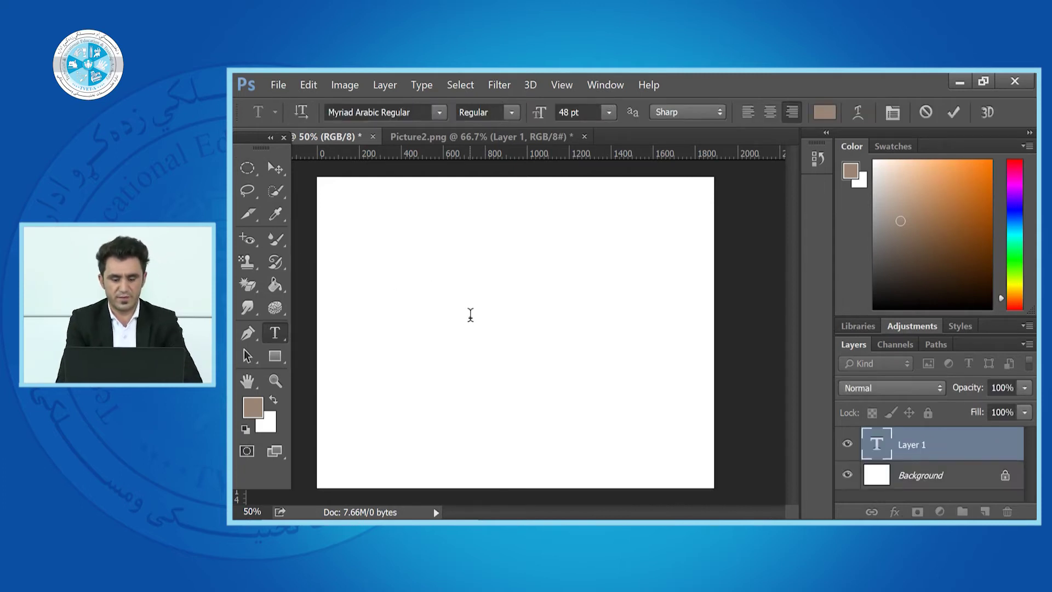
{"action": "type", "text": "Universityy"}
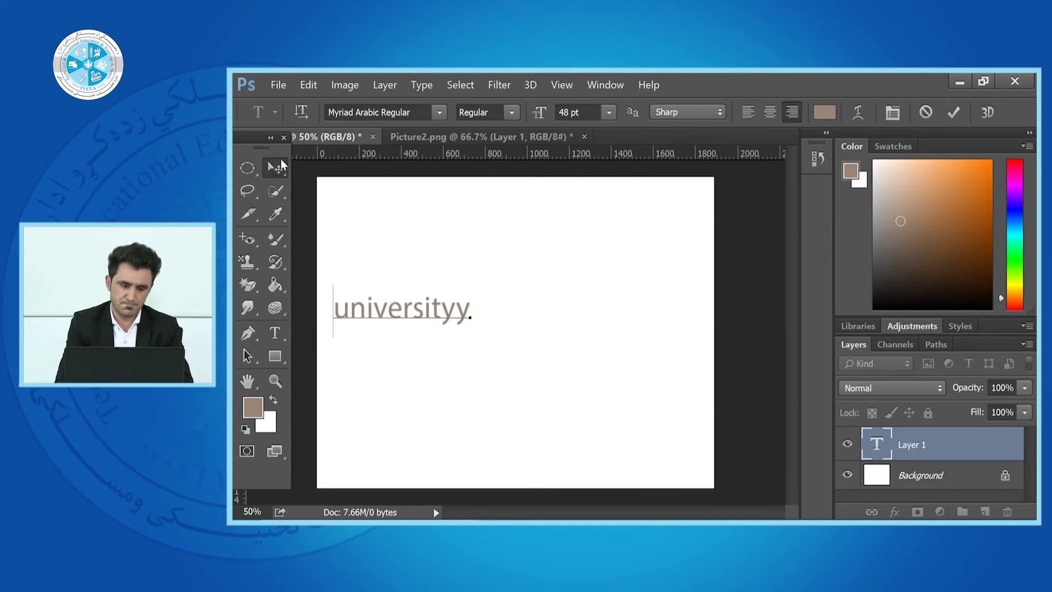
{"action": "left_click", "coordinate": [275, 167]}
{"action": "left_click_drag", "start_coordinate": [444, 310], "coordinate": [533, 307]}
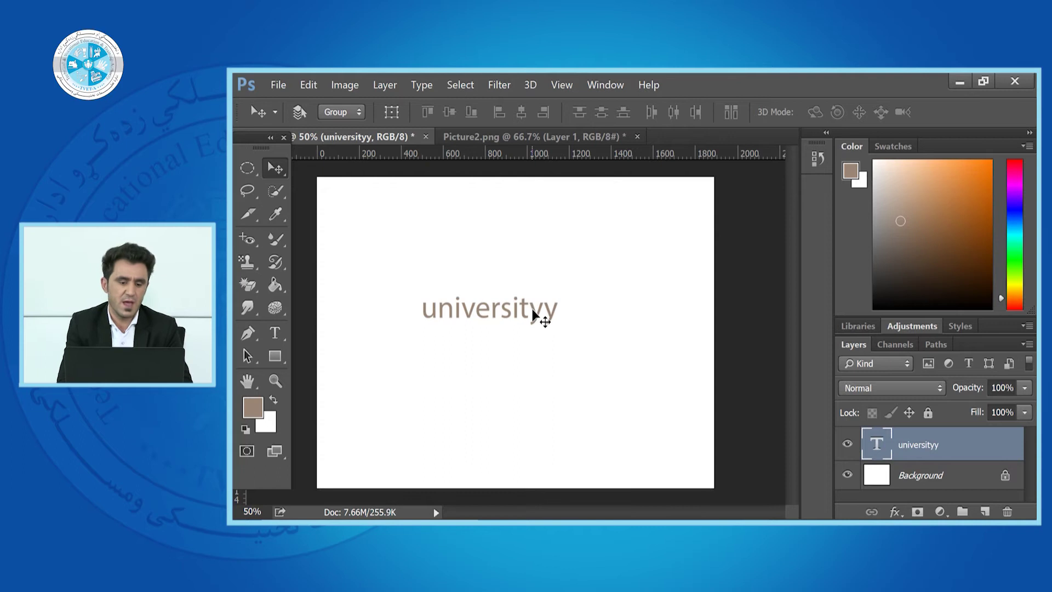
Run Check Spelling on the text and correct "universityy" to "university"
{"action": "left_click", "coordinate": [310, 85]}
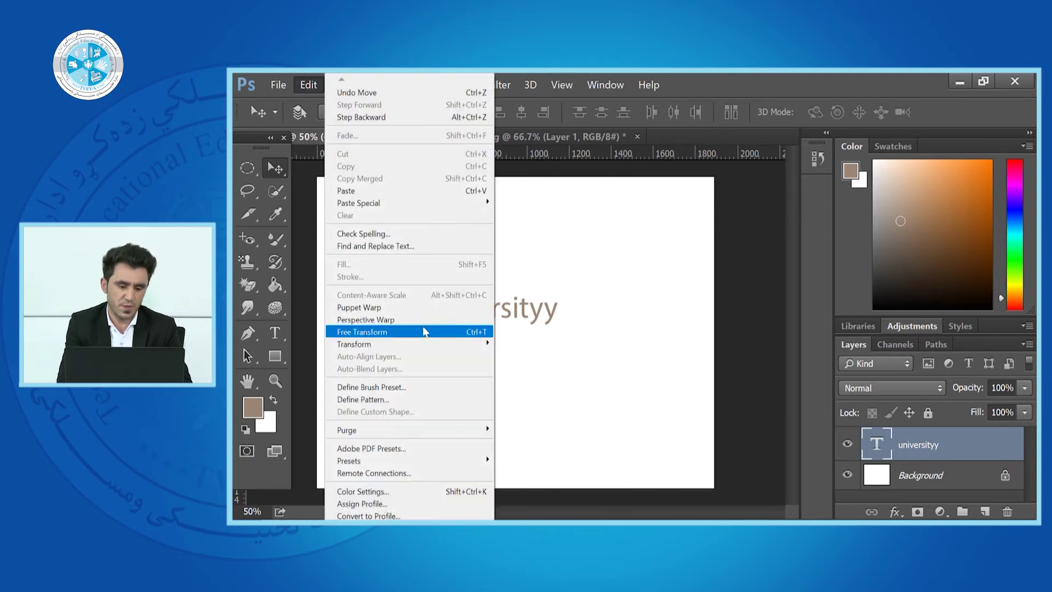
{"action": "left_click", "coordinate": [401, 234]}
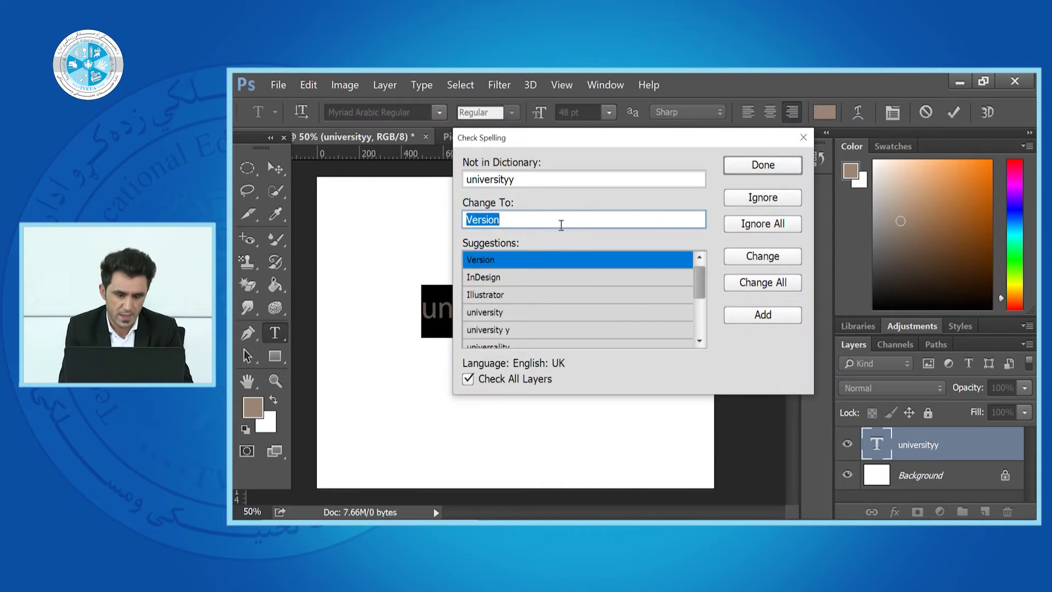
{"action": "left_click", "coordinate": [544, 181]}
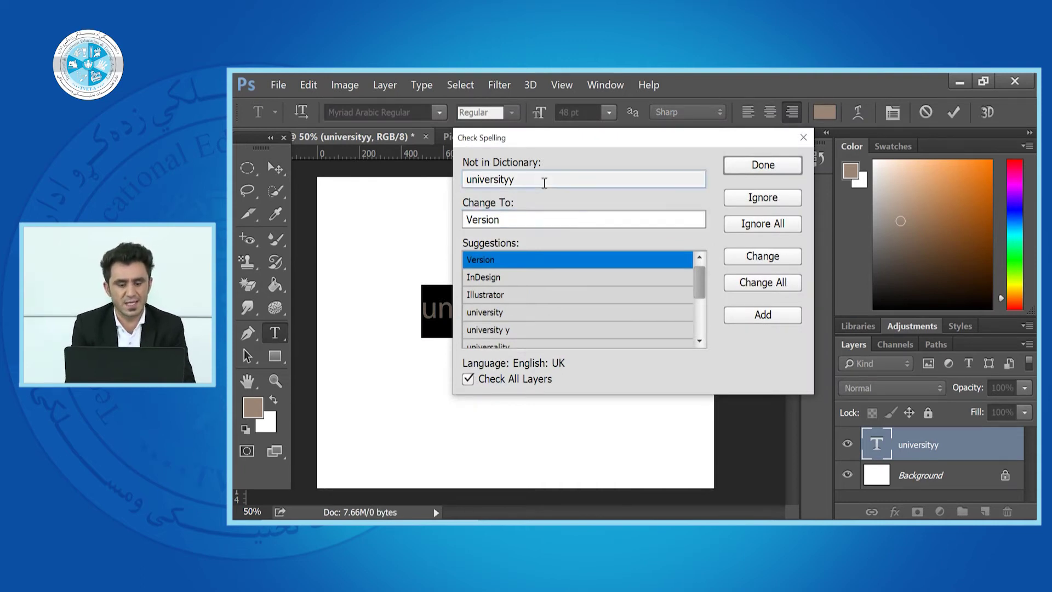
{"action": "left_click", "coordinate": [512, 219]}
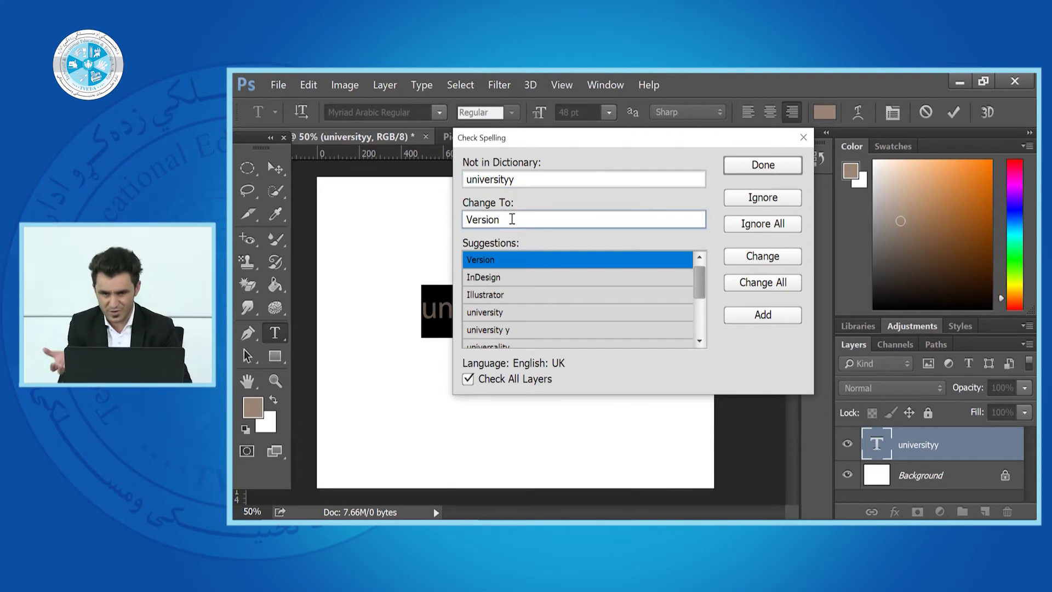
{"action": "key", "text": "BackSpace"}
{"action": "key", "text": "BackSpace"}
{"action": "key", "text": "BackSpace"}
{"action": "key", "text": "BackSpace"}
{"action": "key", "text": "BackSpace"}
{"action": "key", "text": "BackSpace"}
{"action": "key", "text": "BackSpace"}
{"action": "type", "text": "uni"}
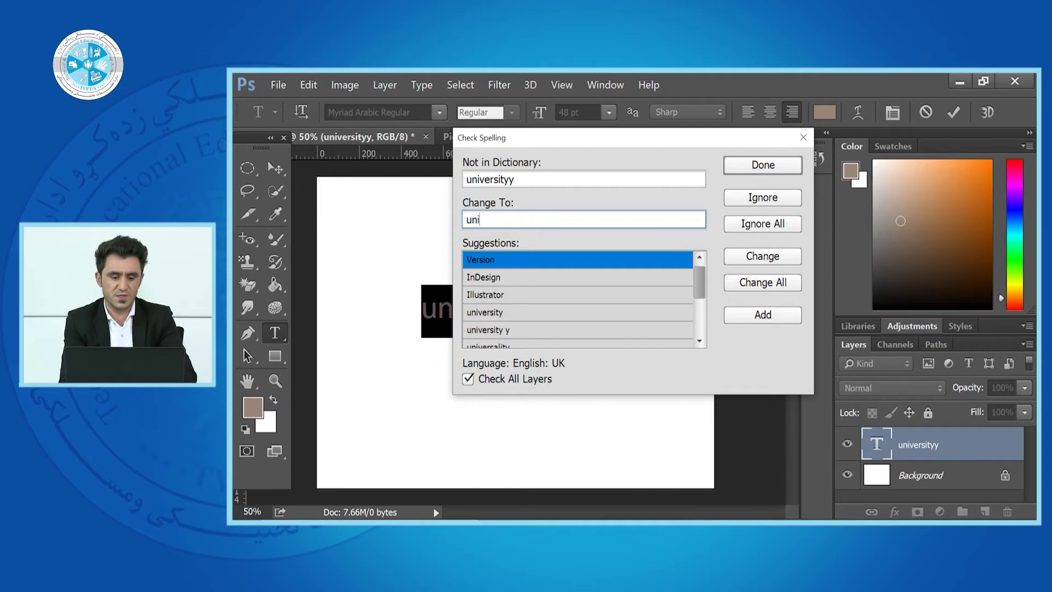
{"action": "type", "text": "versity"}
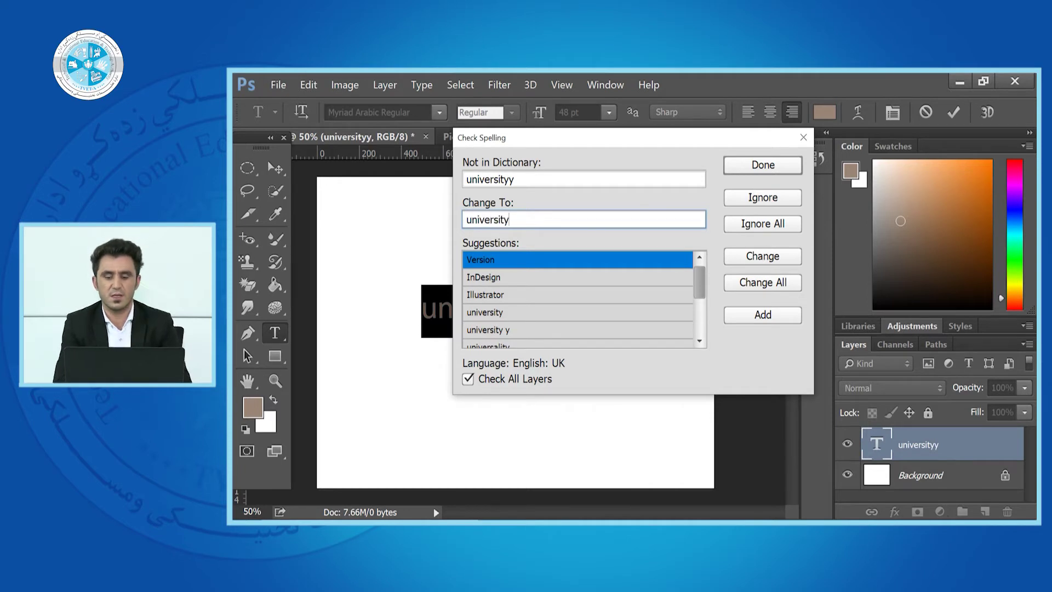
{"action": "left_click", "coordinate": [752, 257]}
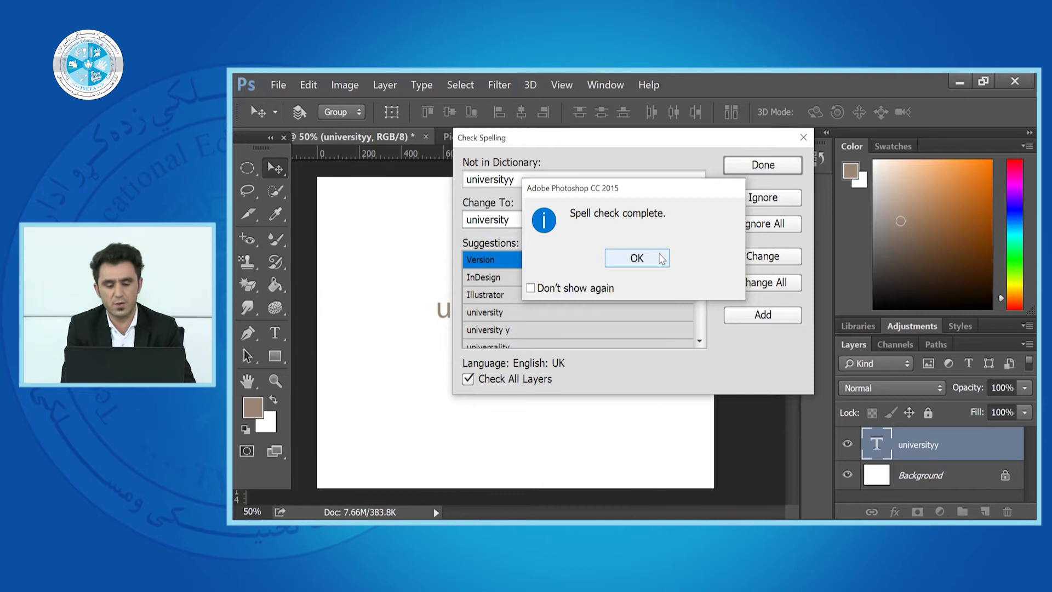
{"action": "left_click", "coordinate": [662, 259]}
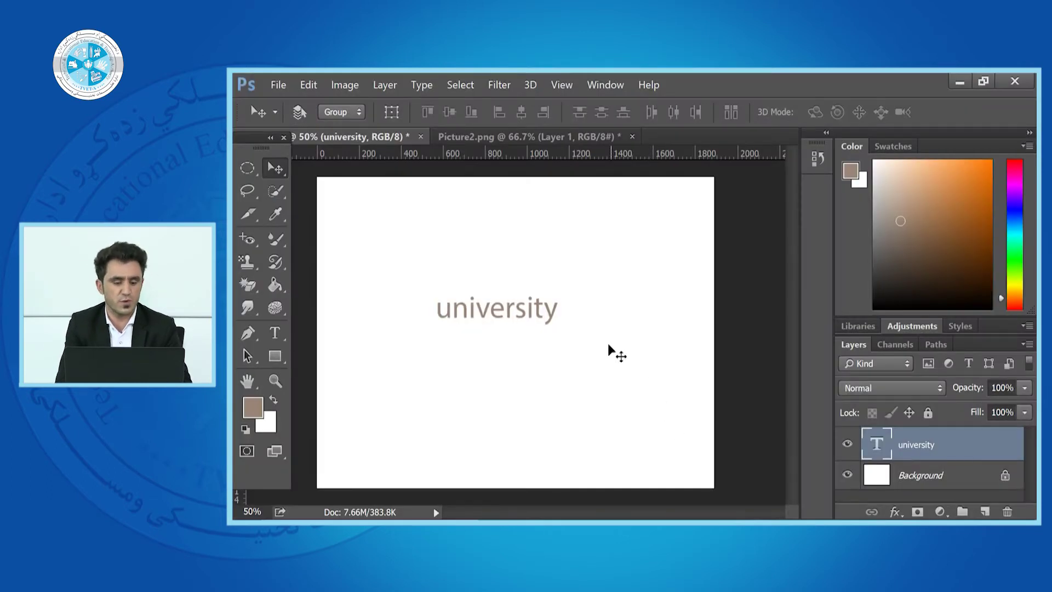
Use Find and Replace Text to change all occurrences of "university" to "shcool"
{"action": "left_click", "coordinate": [304, 88]}
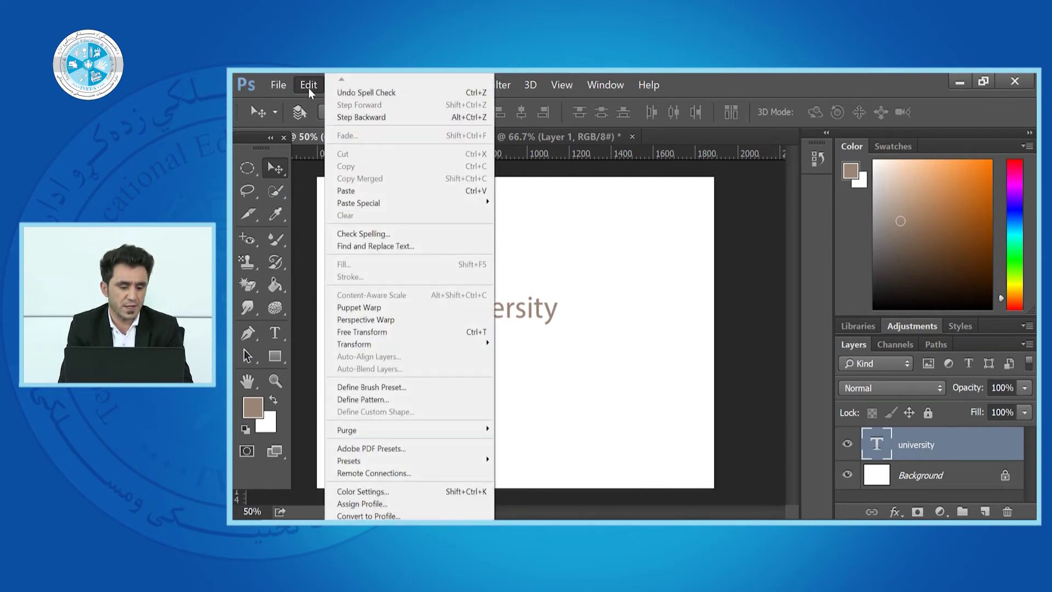
{"action": "left_click", "coordinate": [423, 253]}
{"action": "left_click_drag", "start_coordinate": [585, 180], "coordinate": [521, 353]}
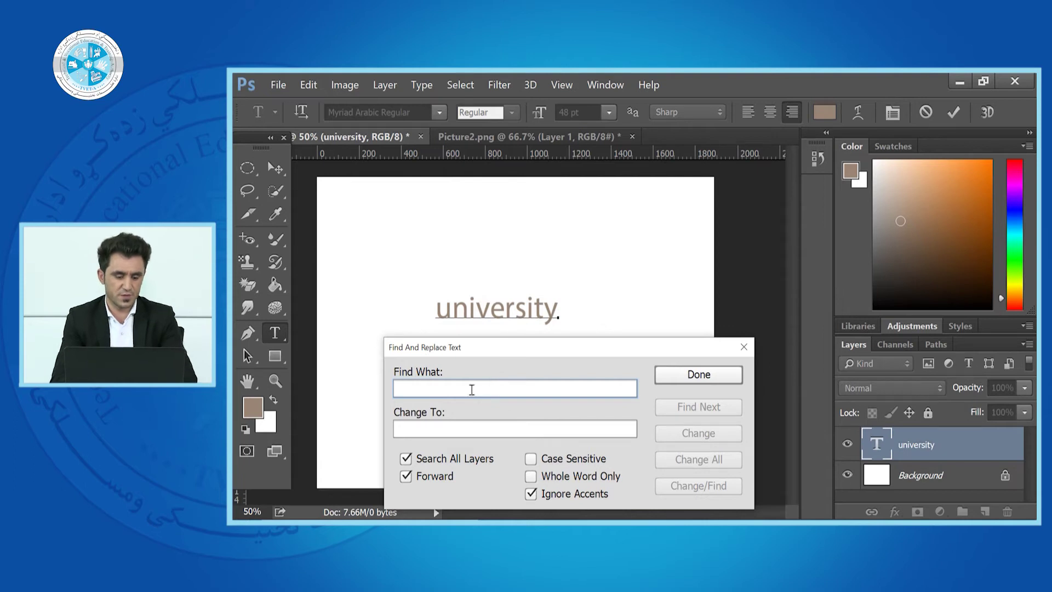
{"action": "type", "text": "uni"}
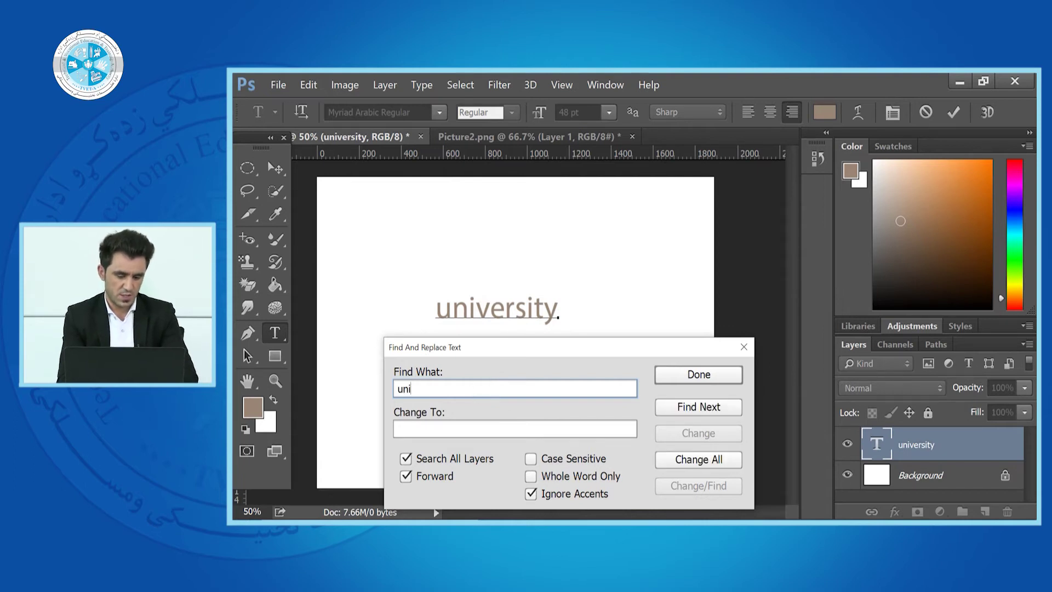
{"action": "type", "text": "versity"}
{"action": "left_click", "coordinate": [482, 432]}
{"action": "type", "text": "shcool"}
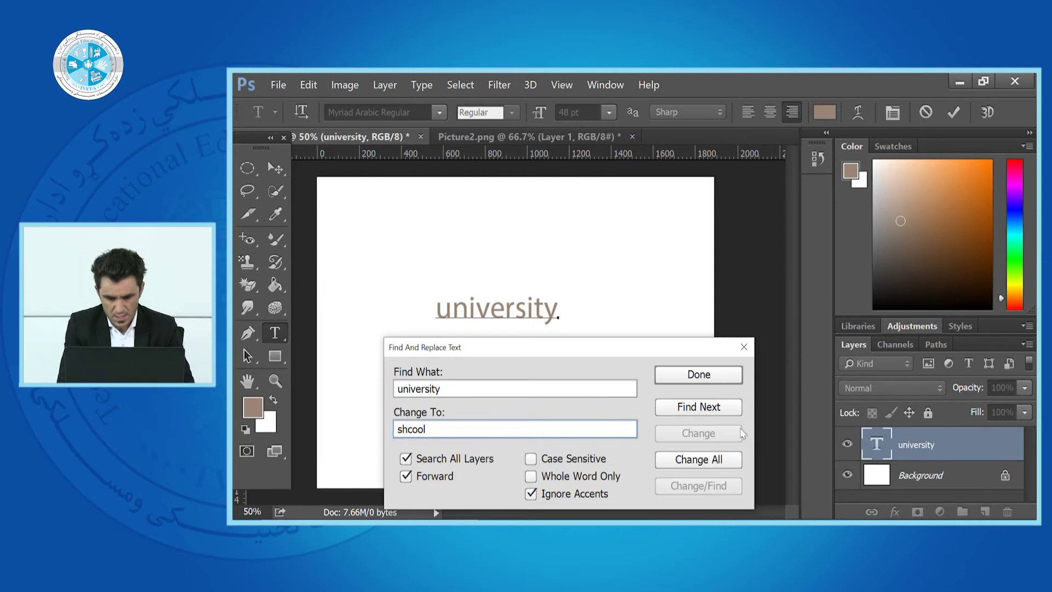
{"action": "left_click", "coordinate": [720, 462]}
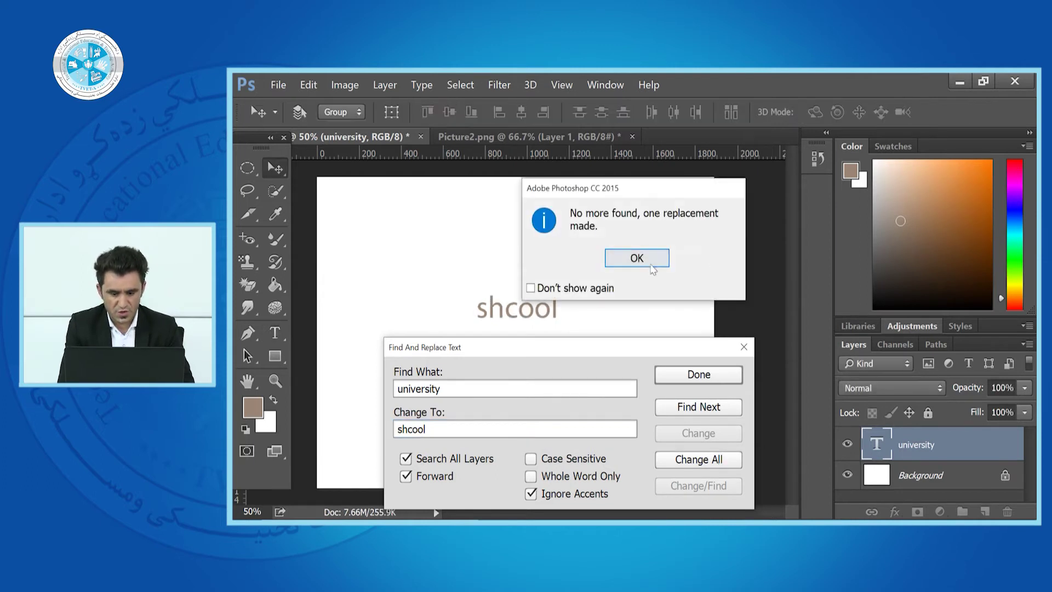
{"action": "left_click", "coordinate": [651, 264]}
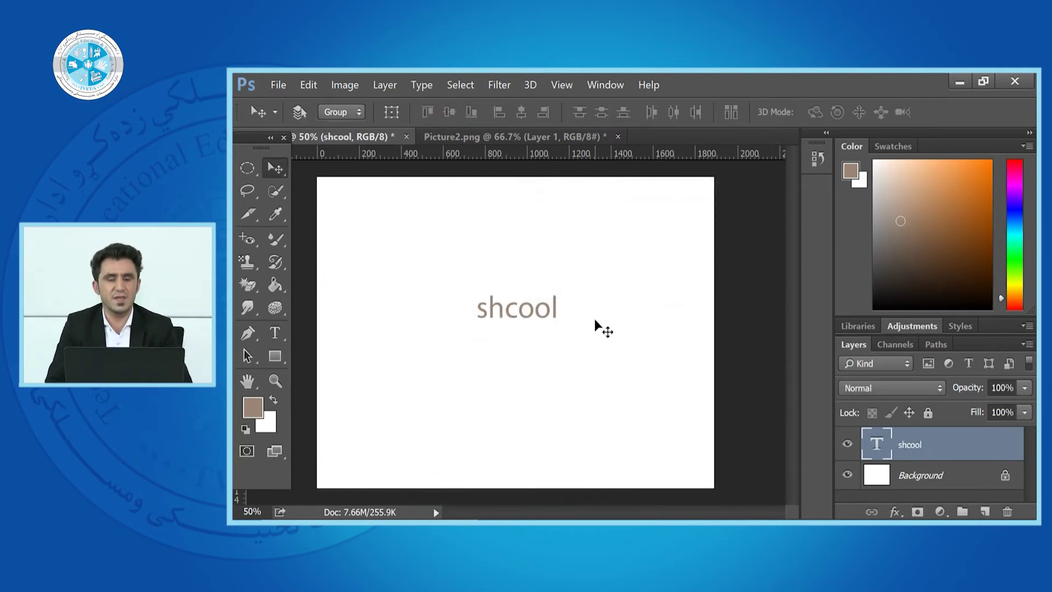
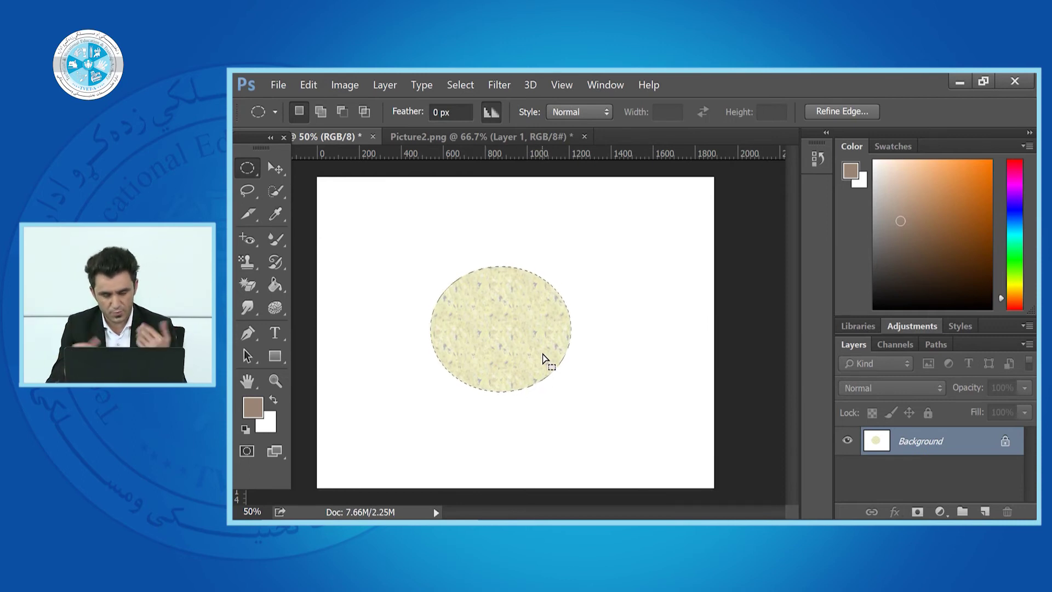
Draw a round selection to the right of the patterned ellipse and set its Fill contents to a custom Color
{"action": "left_click_drag", "start_coordinate": [591, 272], "coordinate": [703, 388]}
{"action": "left_click", "coordinate": [320, 90]}
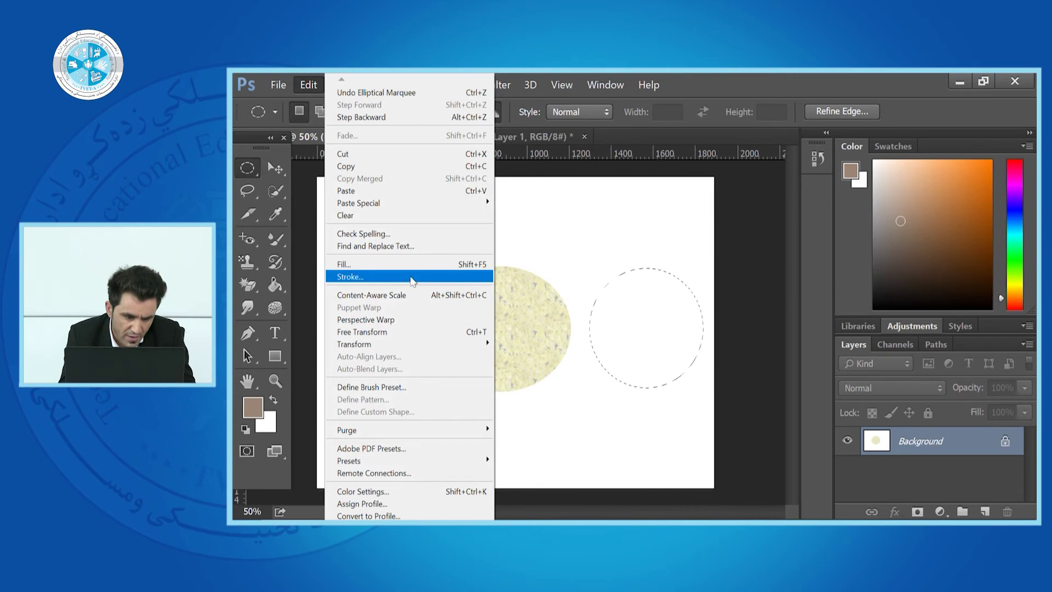
{"action": "left_click", "coordinate": [387, 265]}
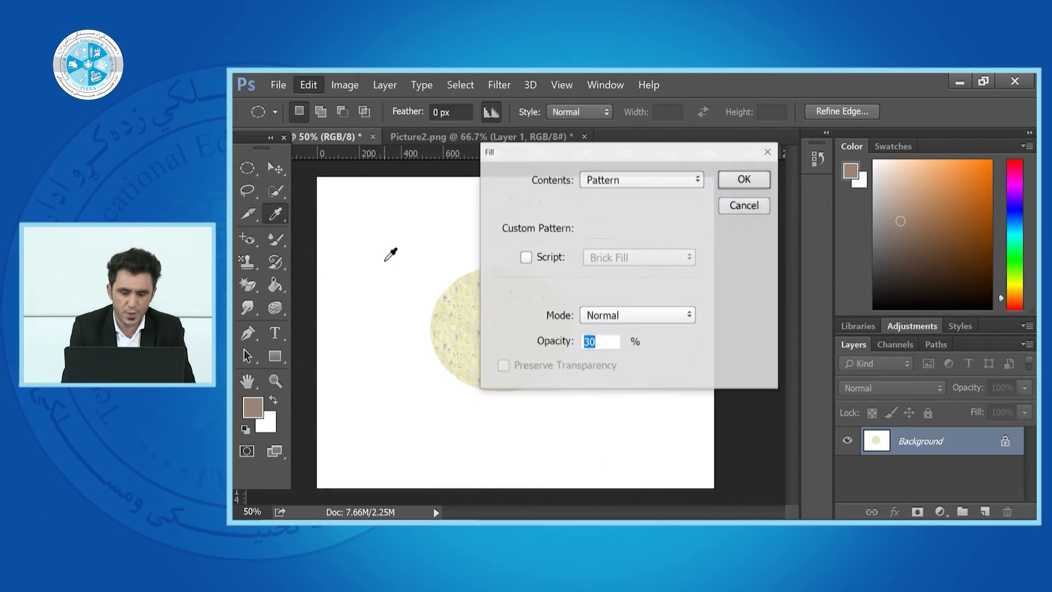
{"action": "left_click", "coordinate": [605, 181]}
{"action": "scroll", "coordinate": [606, 192], "scroll_direction": "up", "scroll_amount": 1}
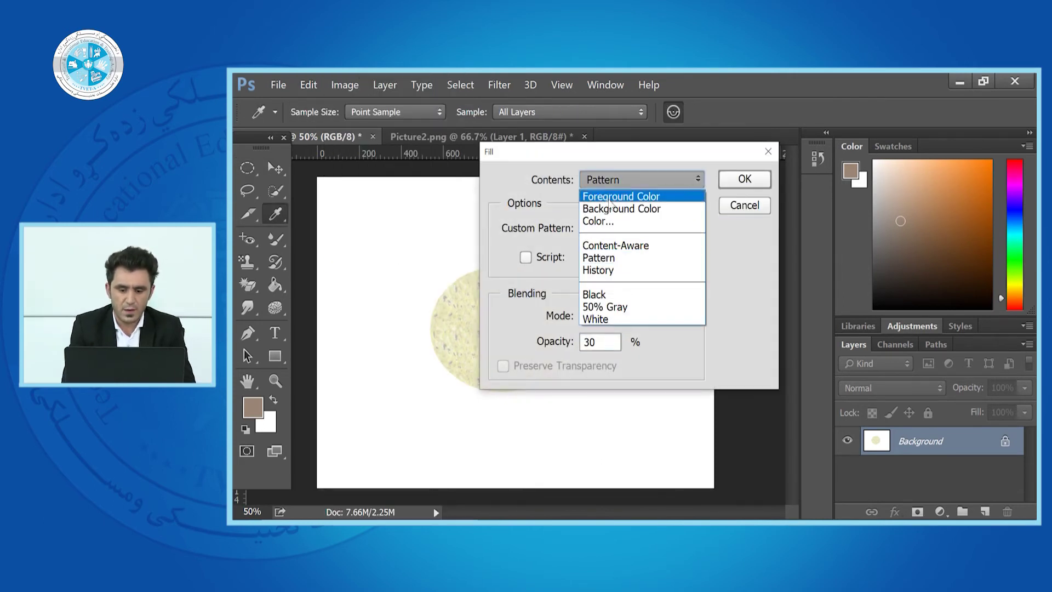
{"action": "left_click", "coordinate": [597, 218]}
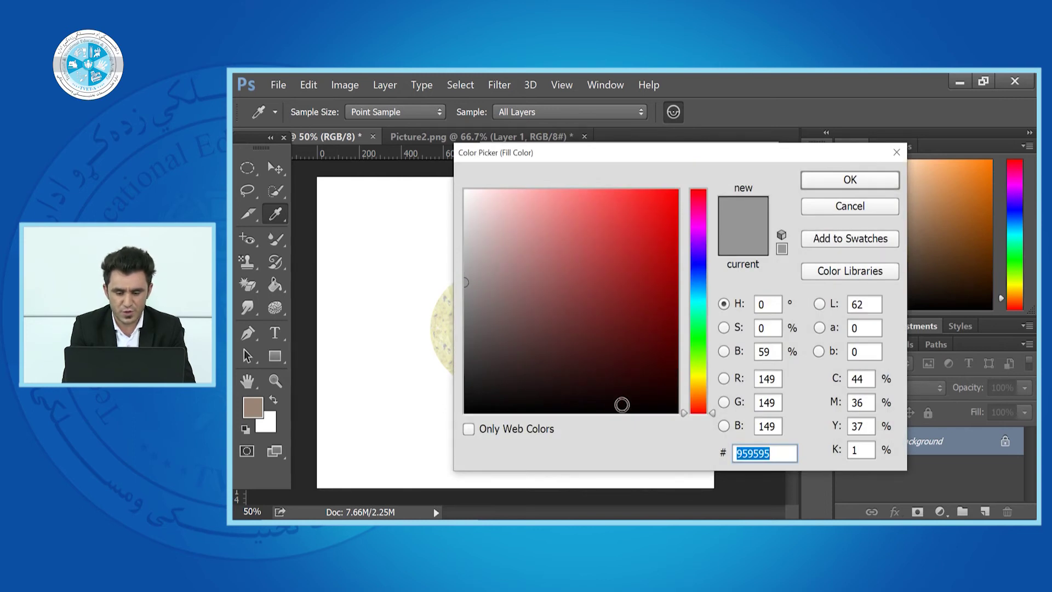
Pick a dark green fill colour and fill the round selection with it in Normal mode at 30% opacity
{"action": "left_click", "coordinate": [663, 374]}
{"action": "left_click", "coordinate": [666, 348]}
{"action": "left_click", "coordinate": [676, 325]}
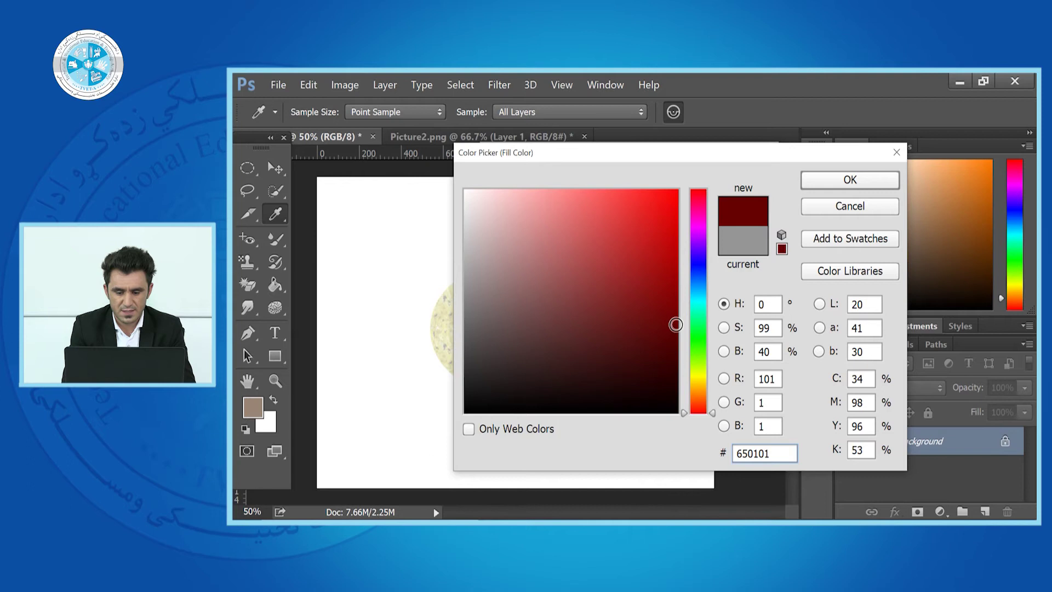
{"action": "left_click", "coordinate": [698, 344]}
{"action": "left_click", "coordinate": [679, 298]}
{"action": "left_click", "coordinate": [673, 345]}
{"action": "left_click", "coordinate": [673, 335]}
{"action": "left_click", "coordinate": [844, 186]}
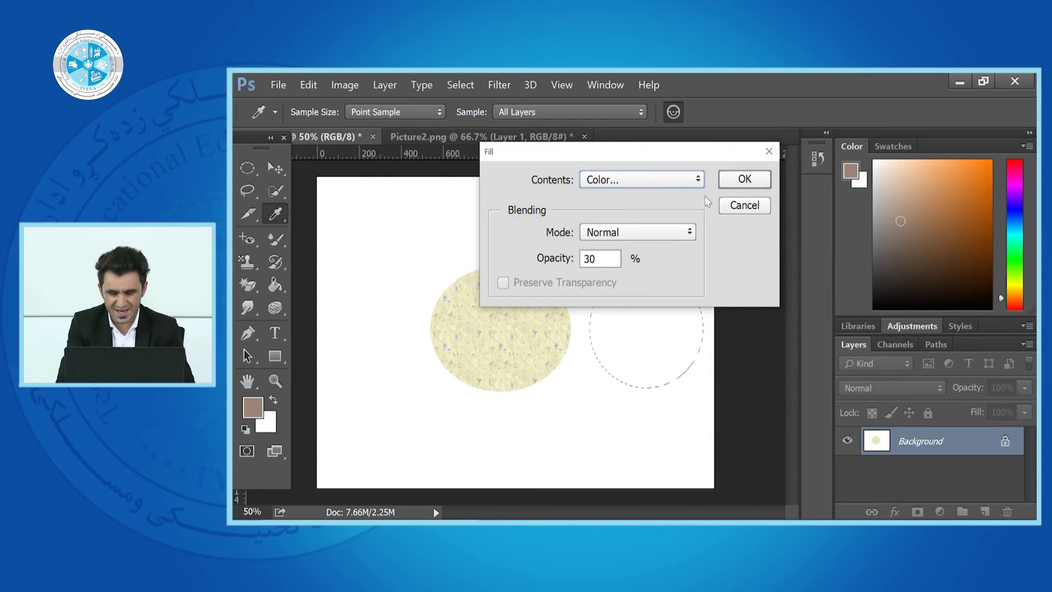
{"action": "left_click", "coordinate": [741, 179]}
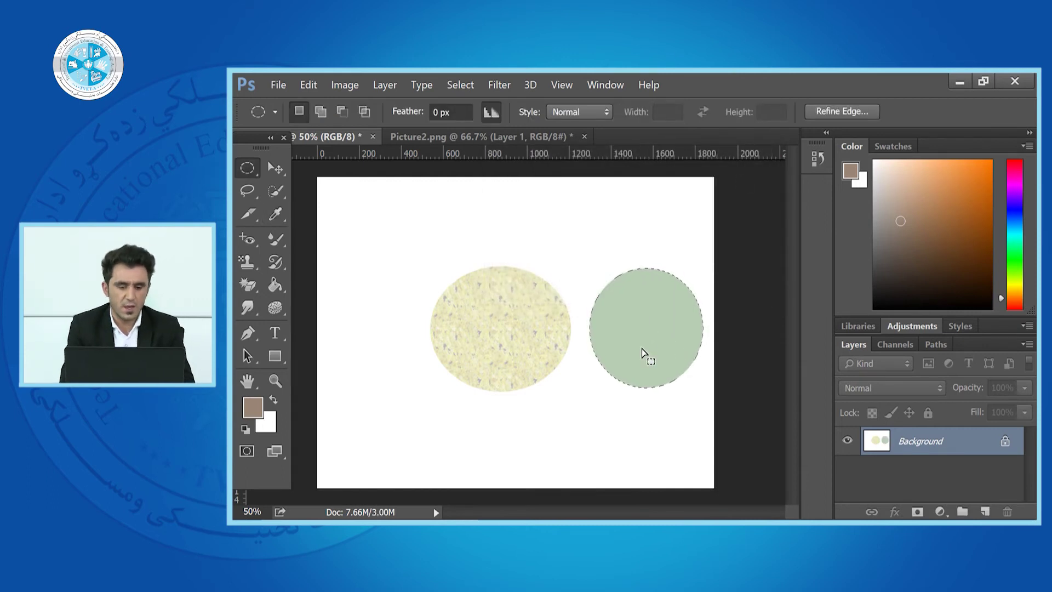
Fill the round selection again with the same dark green at 100% opacity, then activate the Move tool
{"action": "left_click", "coordinate": [307, 86]}
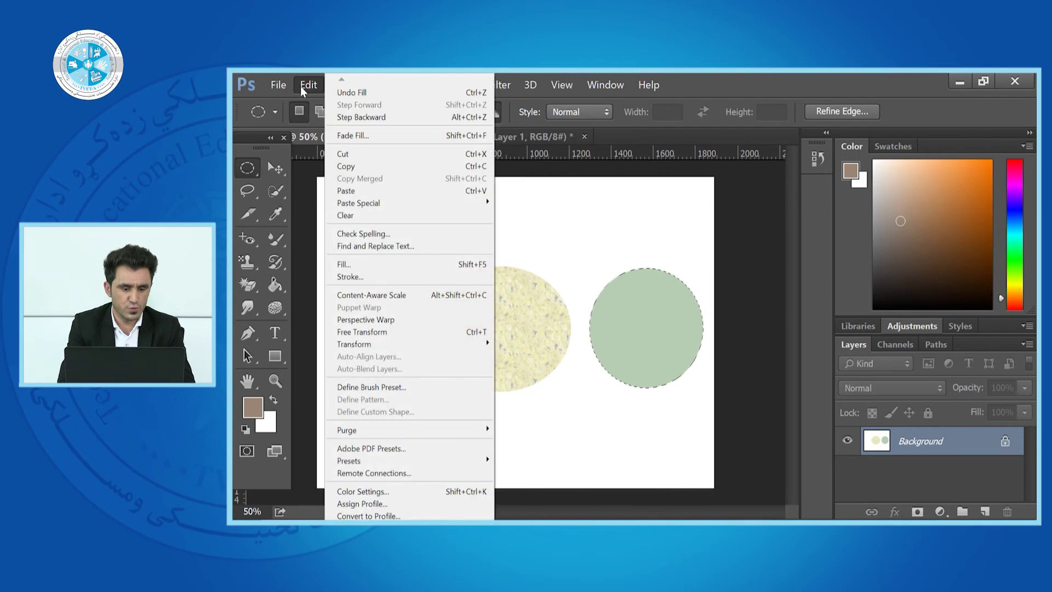
{"action": "left_click", "coordinate": [384, 265]}
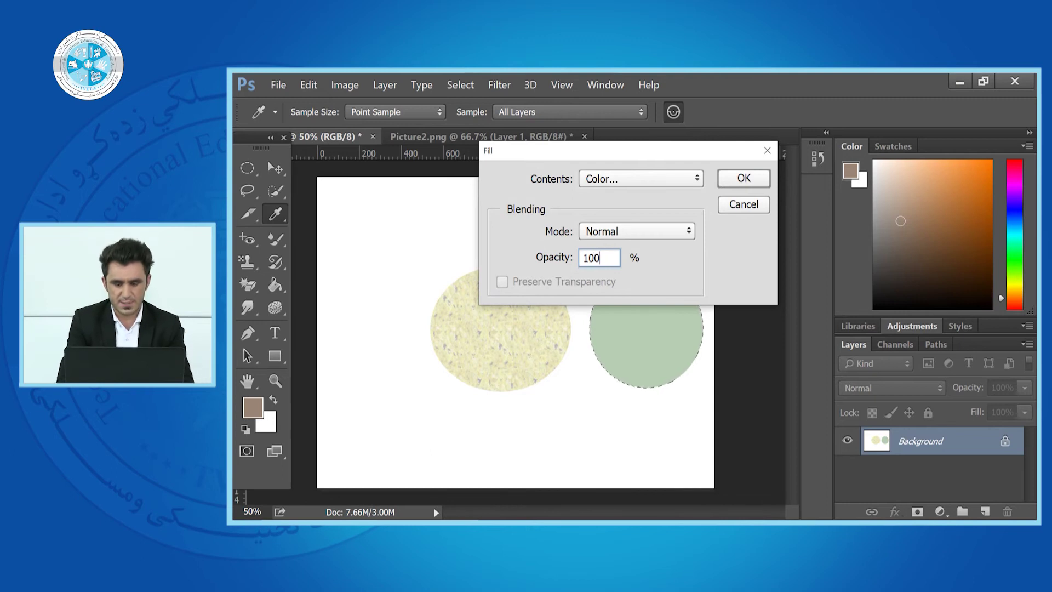
{"action": "left_click", "coordinate": [744, 178]}
{"action": "key", "text": "m"}
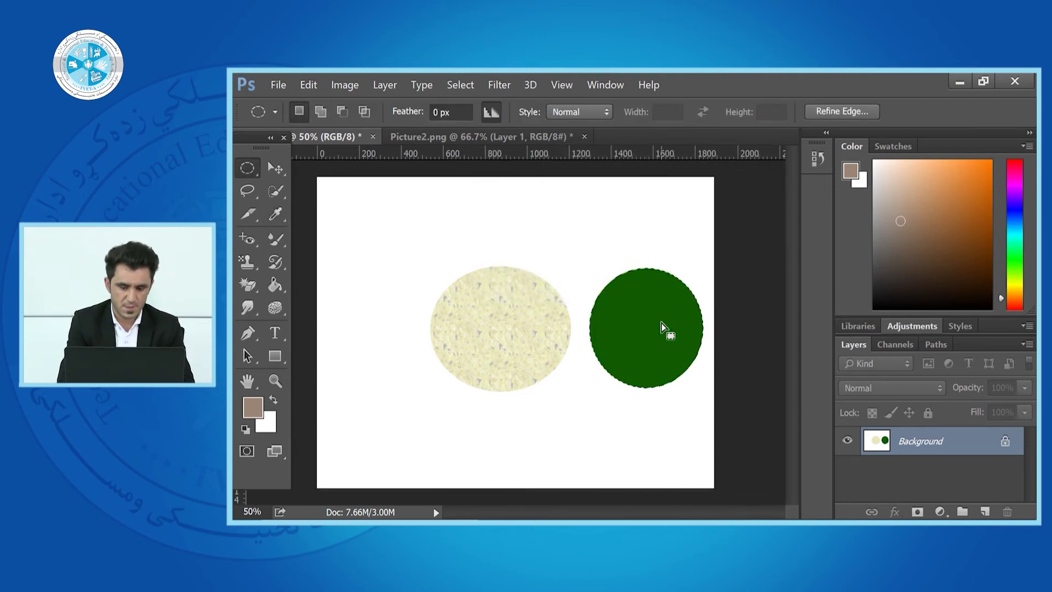
{"action": "left_click", "coordinate": [276, 169]}
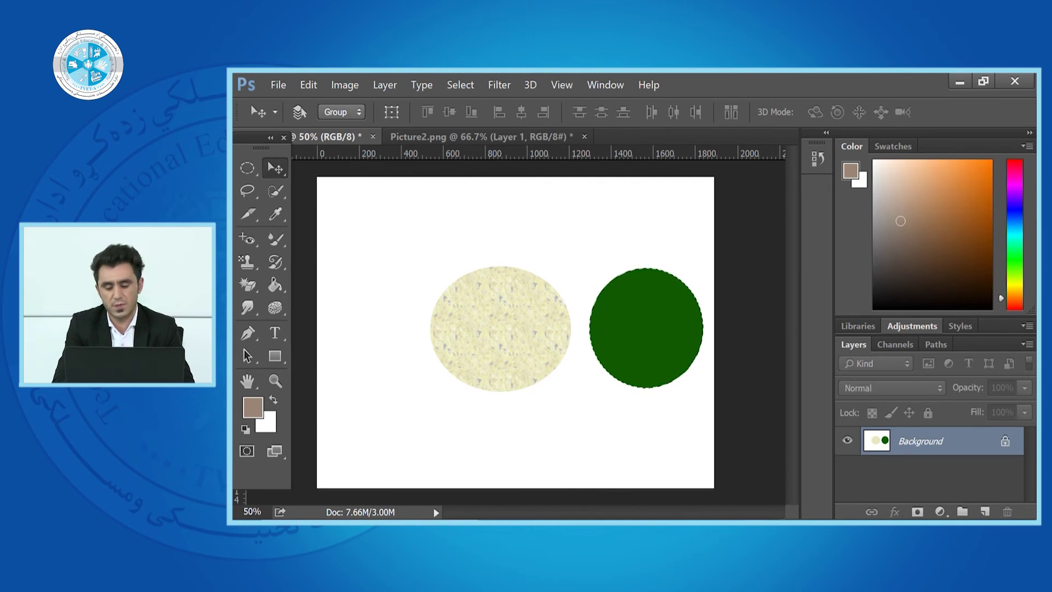
Switch to the WebGraphic presentation in PowerPoint and advance past the slide about Fill
{"action": "key", "text": "alt+Tab"}
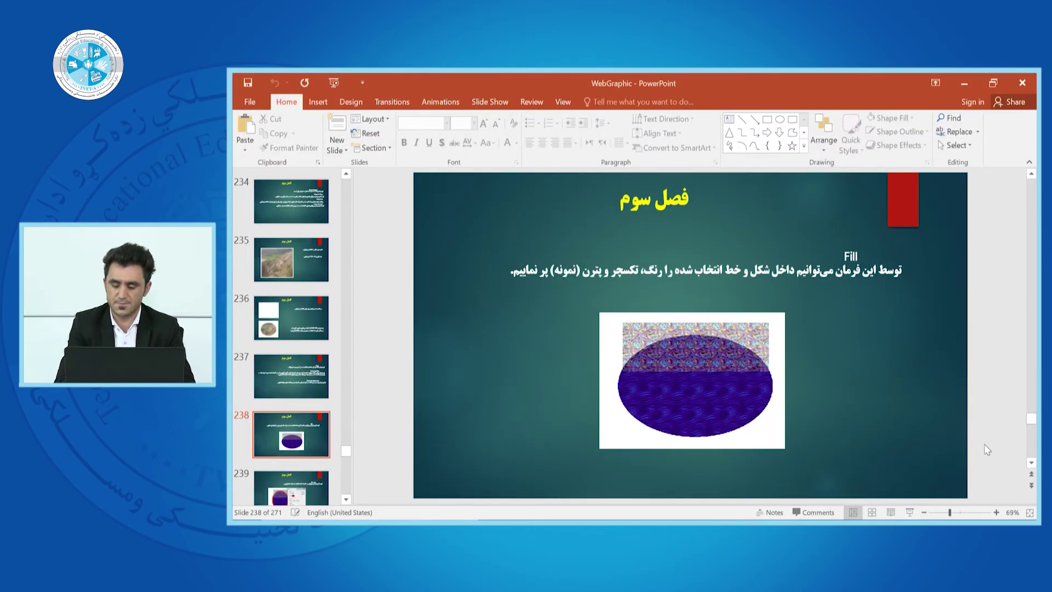
{"action": "scroll", "coordinate": [990, 444], "scroll_direction": "down", "scroll_amount": 1}
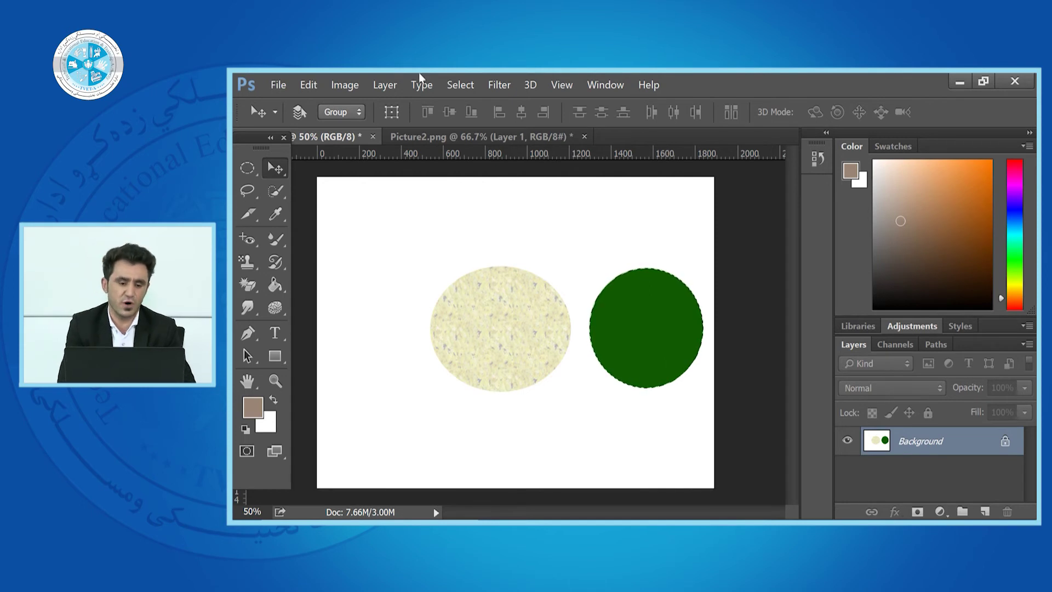
Stroke the round selection with a 20 px near-black (030303) line placed Outside, then advance past the Stroke slide in PowerPoint
{"action": "left_click", "coordinate": [309, 84]}
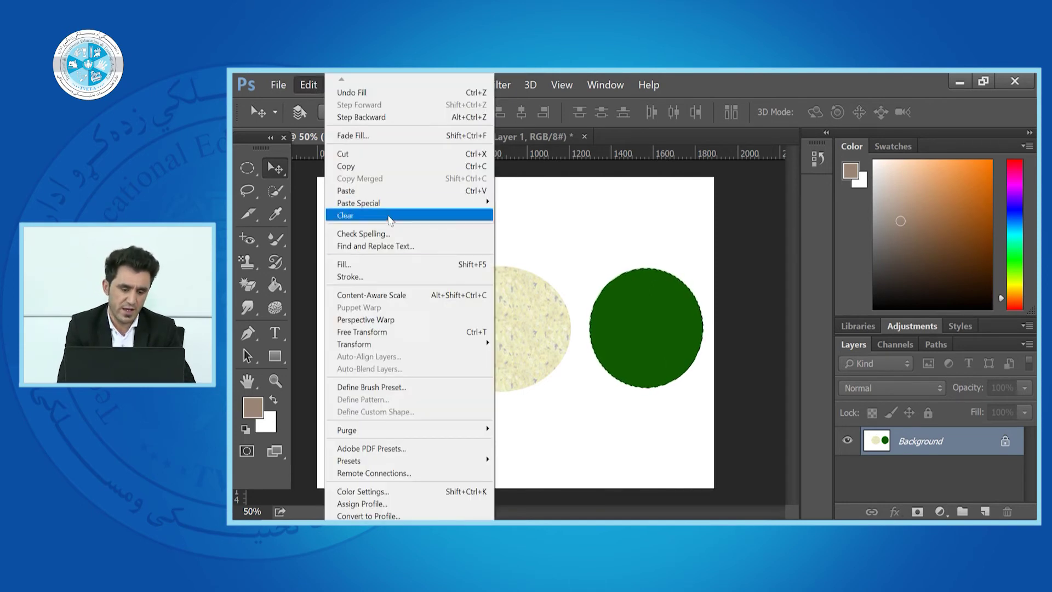
{"action": "left_click", "coordinate": [404, 281]}
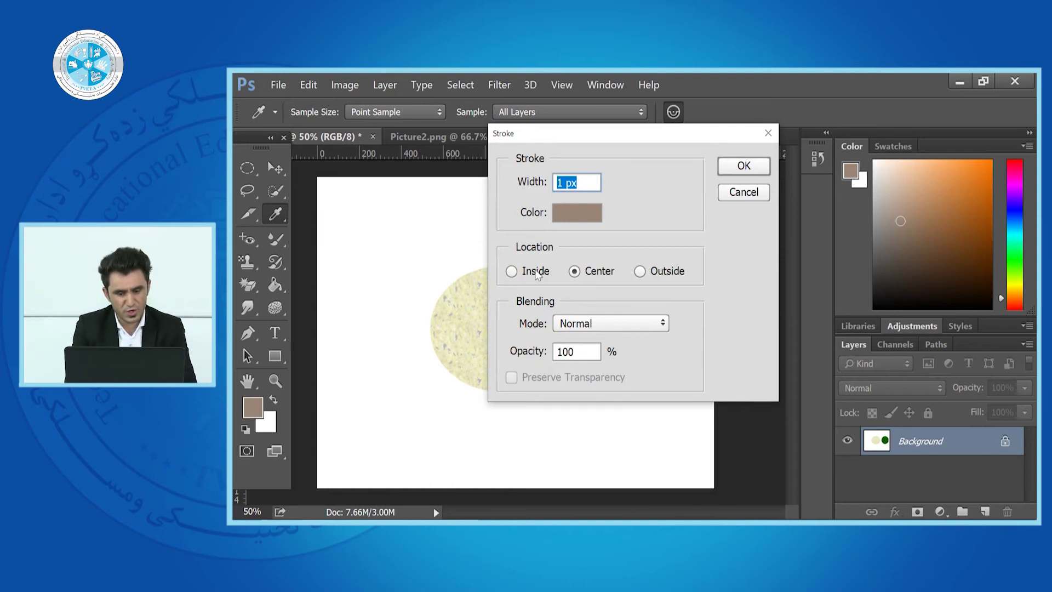
{"action": "left_click", "coordinate": [656, 277]}
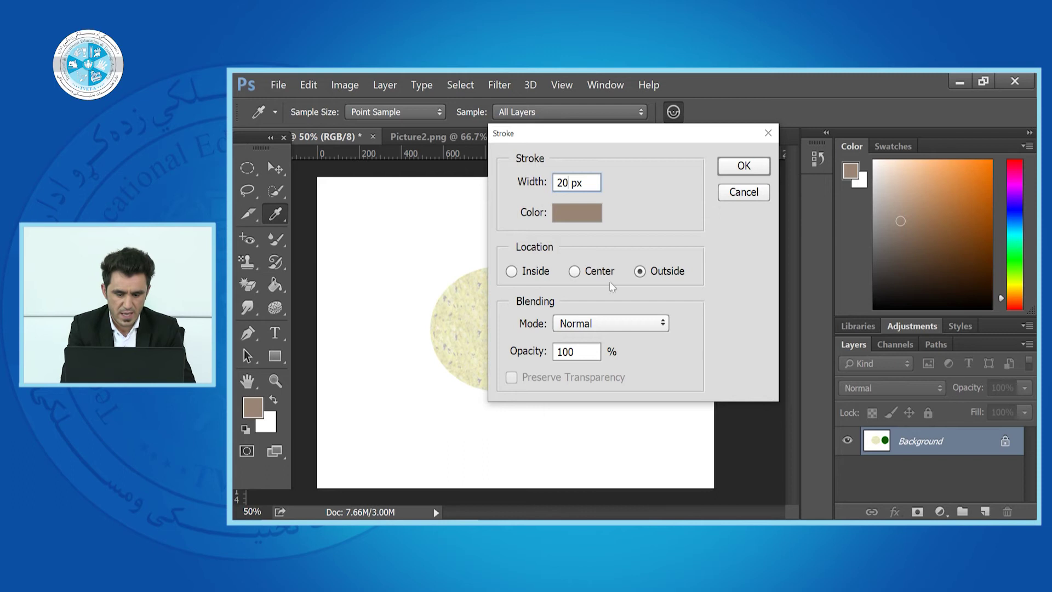
{"action": "left_click", "coordinate": [575, 212]}
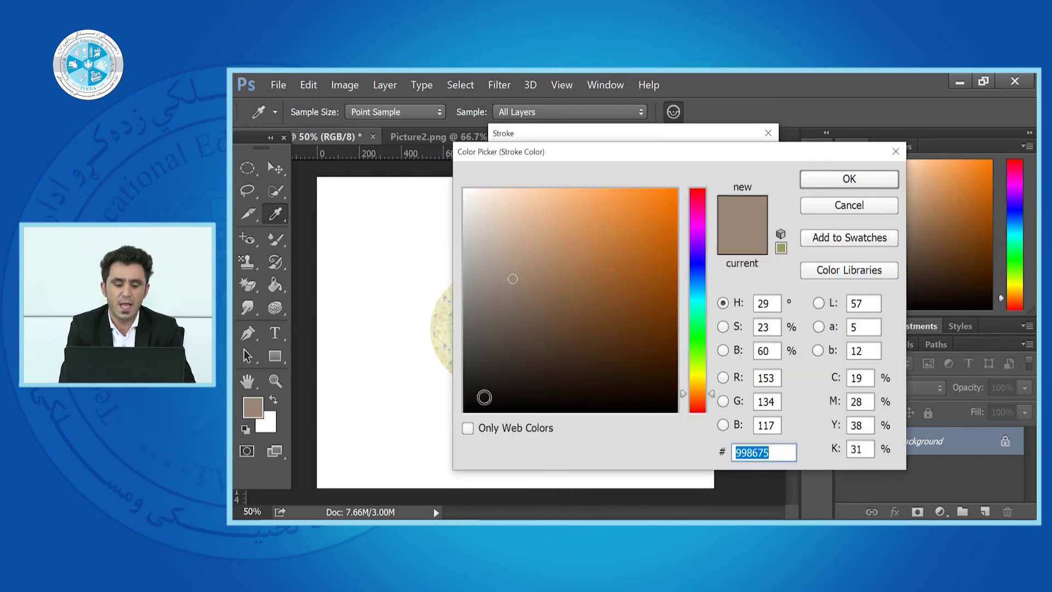
{"action": "left_click", "coordinate": [467, 409]}
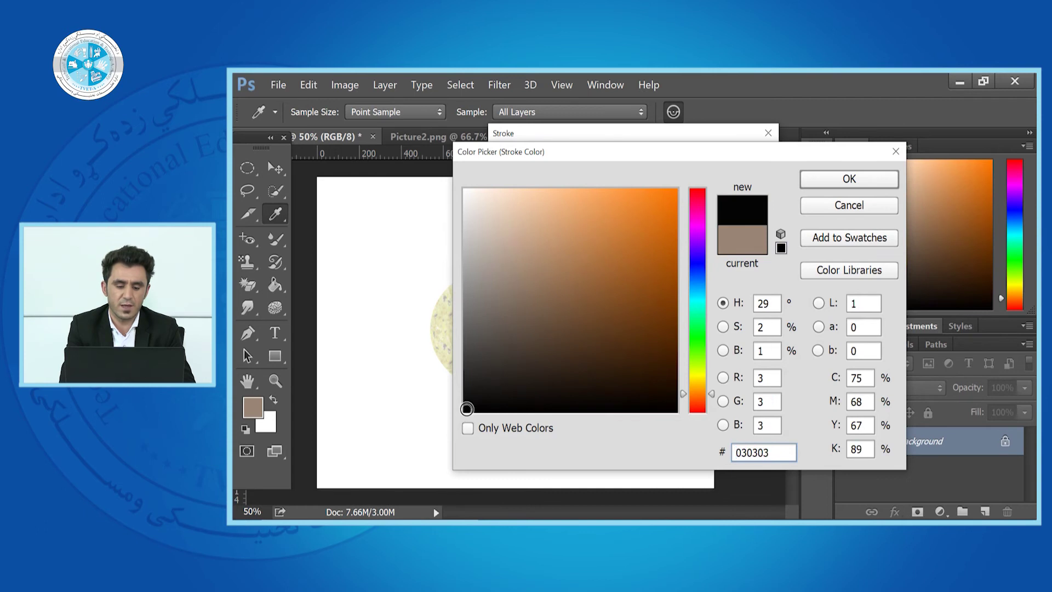
{"action": "left_click", "coordinate": [849, 179]}
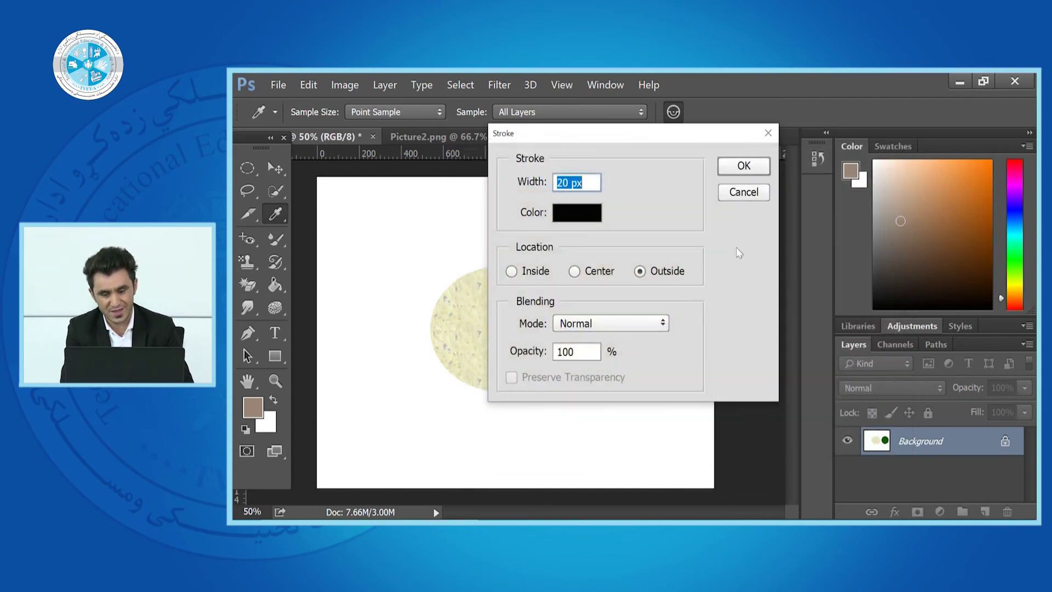
{"action": "left_click", "coordinate": [734, 170]}
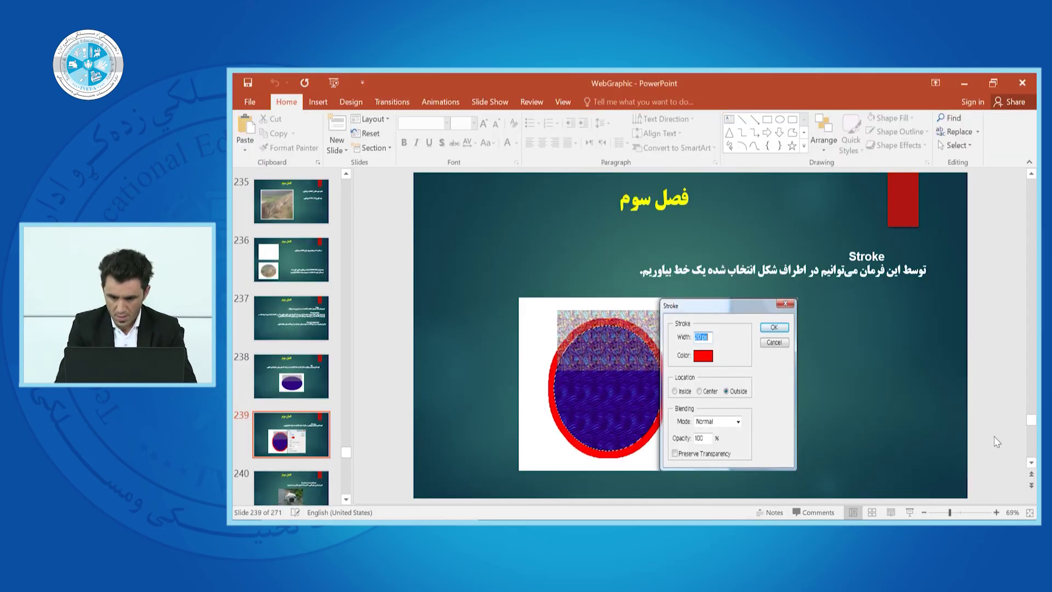
{"action": "key", "text": "Page_Down"}
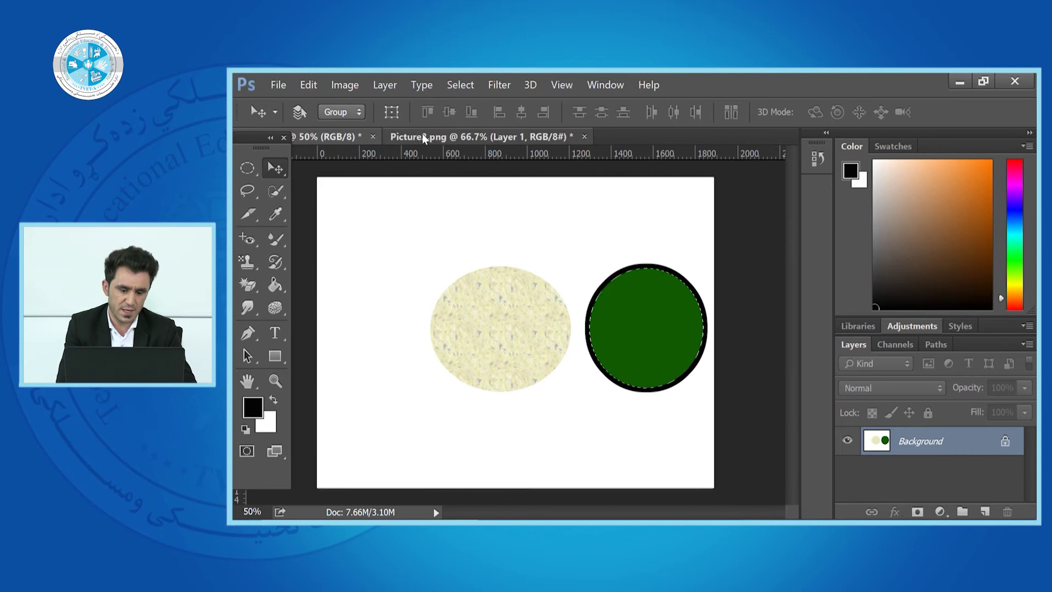
In Picture2.png, use Content-Aware Scale to enlarge Layer 1's eye patch to about 214% width and 121% height over the left face
{"action": "left_click", "coordinate": [400, 137]}
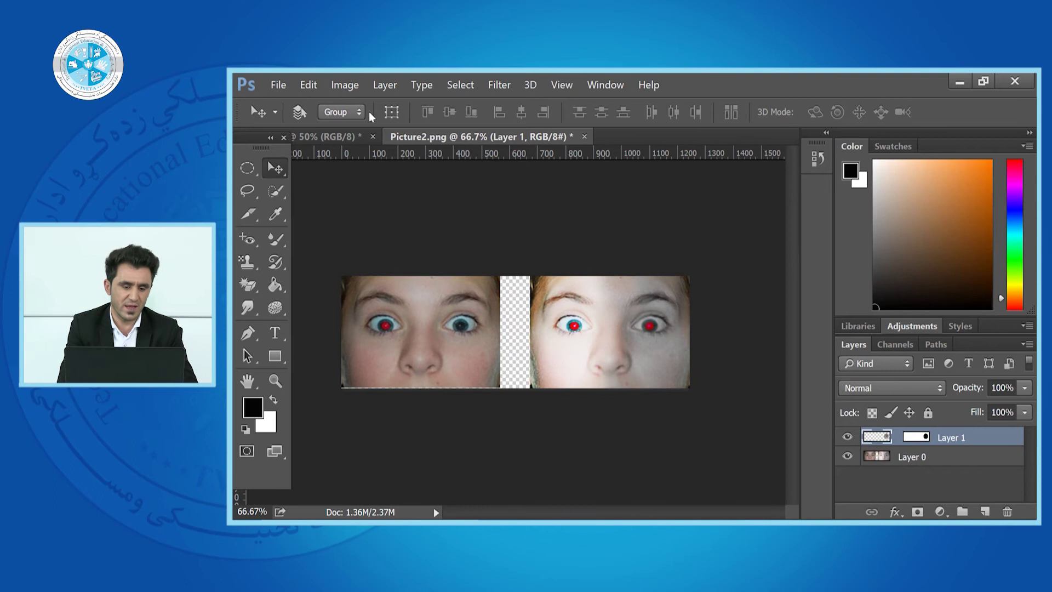
{"action": "left_click", "coordinate": [309, 85]}
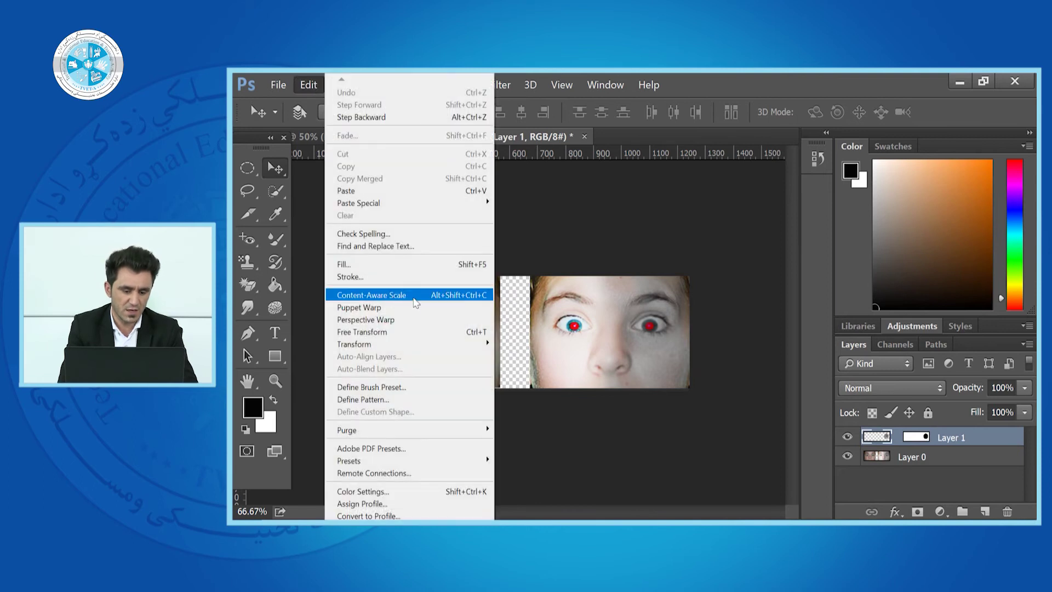
{"action": "left_click", "coordinate": [356, 263]}
{"action": "mouse_move", "coordinate": [660, 327]}
{"action": "left_mouse_down"}
{"action": "mouse_move", "coordinate": [651, 363]}
{"action": "mouse_move", "coordinate": [567, 353]}
{"action": "mouse_move", "coordinate": [573, 363]}
{"action": "mouse_move", "coordinate": [667, 364]}
{"action": "mouse_move", "coordinate": [665, 333]}
{"action": "left_mouse_up"}
{"action": "left_click_drag", "start_coordinate": [619, 365], "coordinate": [463, 327]}
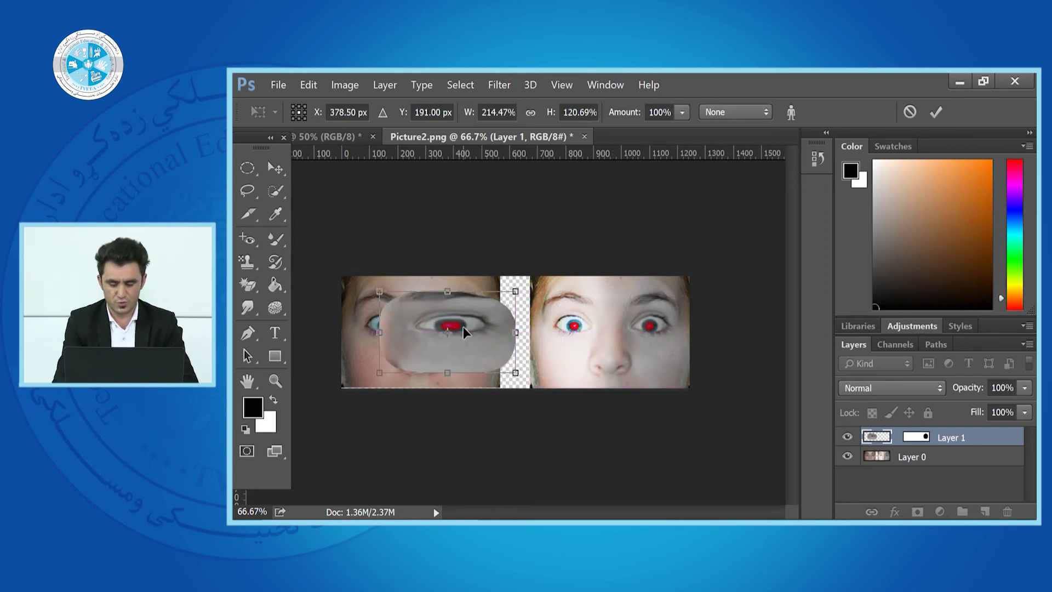
{"action": "key", "text": "Return"}
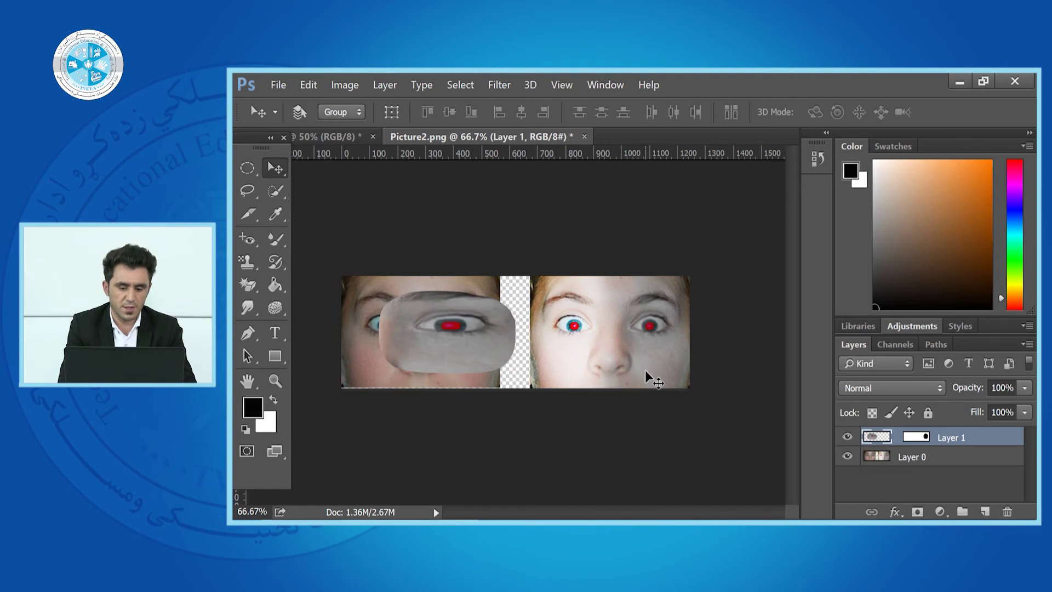
Flatten Layer 1's eye patch with a second Content-Aware Scale, lowering its upper edge below the eyes
{"action": "left_click", "coordinate": [314, 84]}
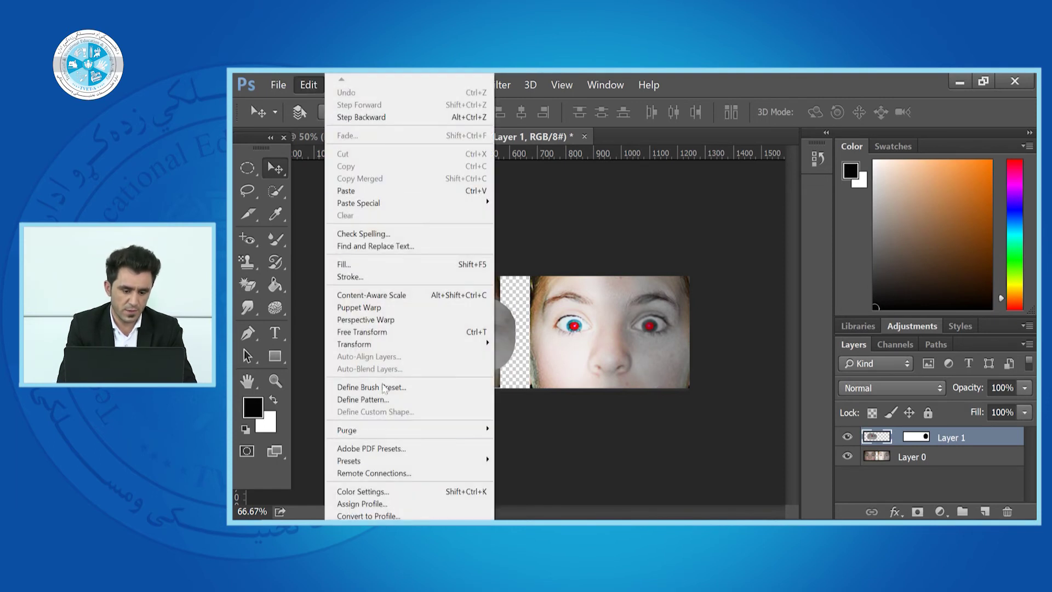
{"action": "left_click", "coordinate": [400, 295]}
{"action": "left_click_drag", "start_coordinate": [379, 292], "coordinate": [359, 330]}
{"action": "key", "text": "Return"}
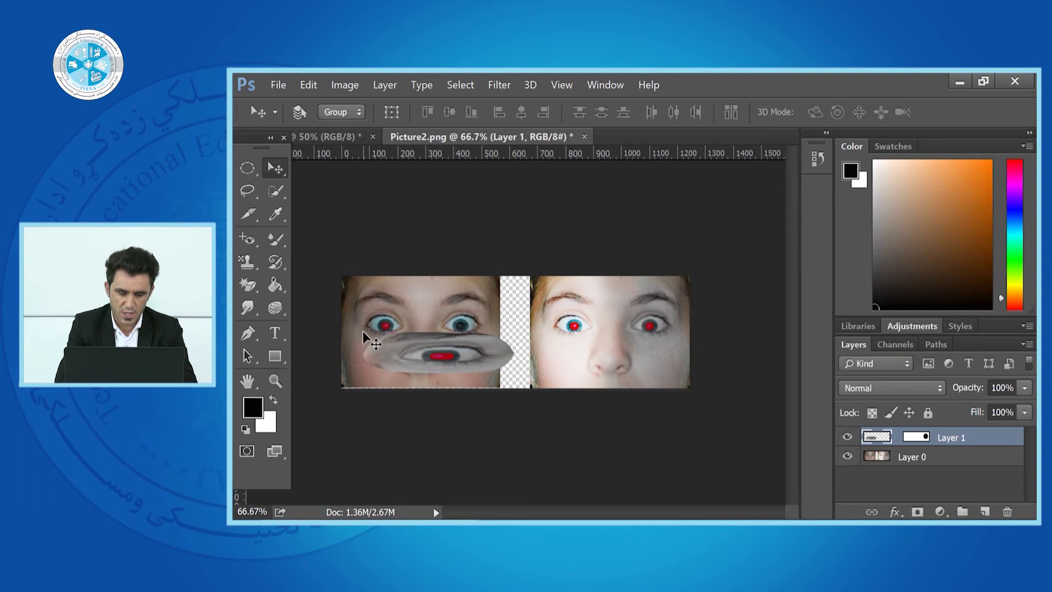
Undo both Content-Aware Scale changes and advance past the Content Aware Scale slide in PowerPoint
{"action": "key", "text": "ctrl+alt+z"}
{"action": "key", "text": "ctrl+alt+z"}
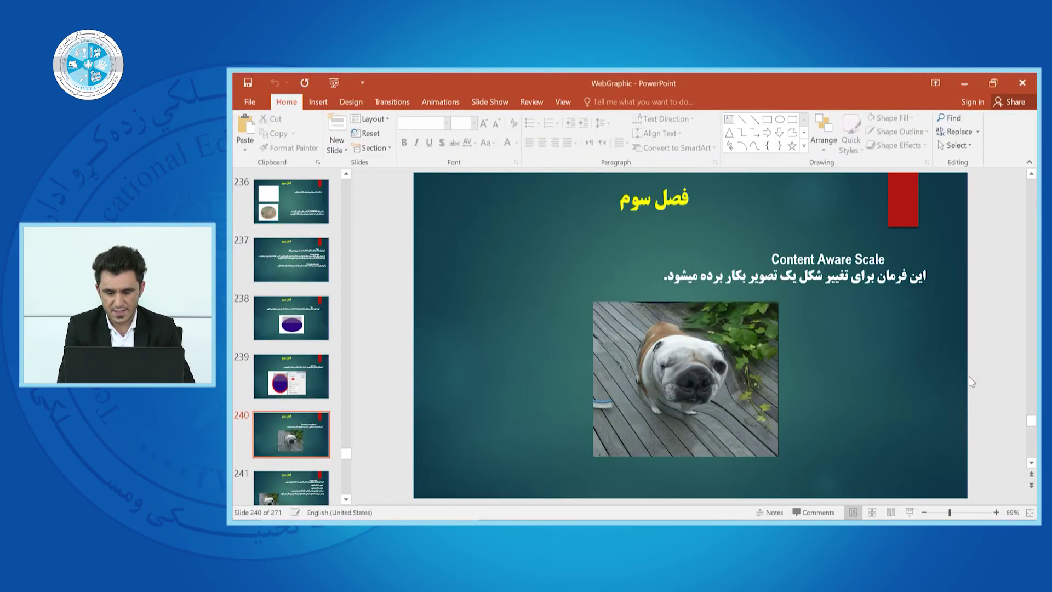
{"action": "scroll", "coordinate": [1000, 382], "scroll_direction": "down", "scroll_amount": 1}
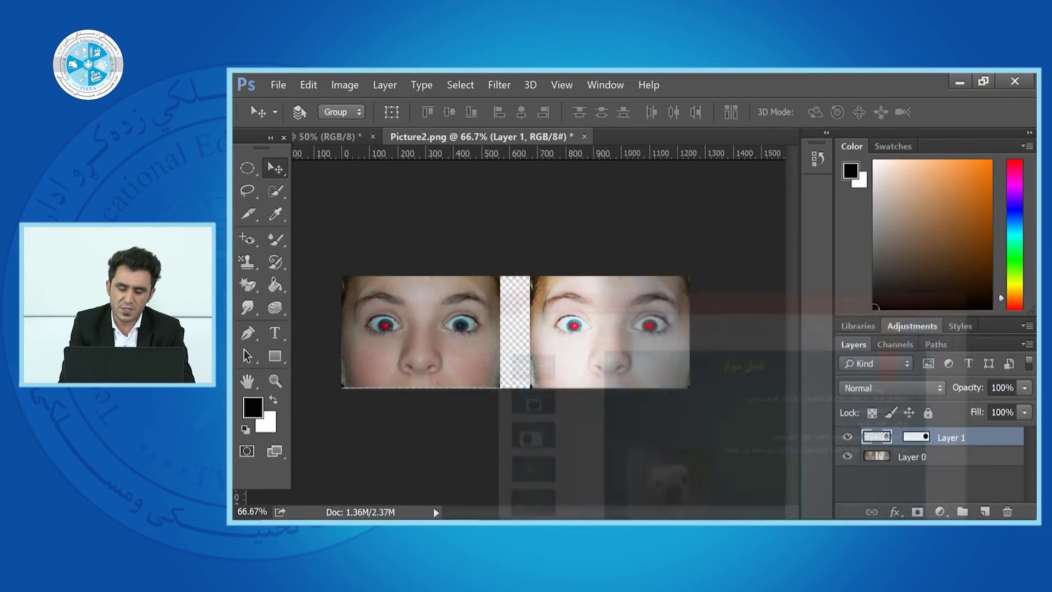
Try to apply Puppet Warp to Layer 1 of Picture2.png
{"action": "left_click", "coordinate": [309, 85]}
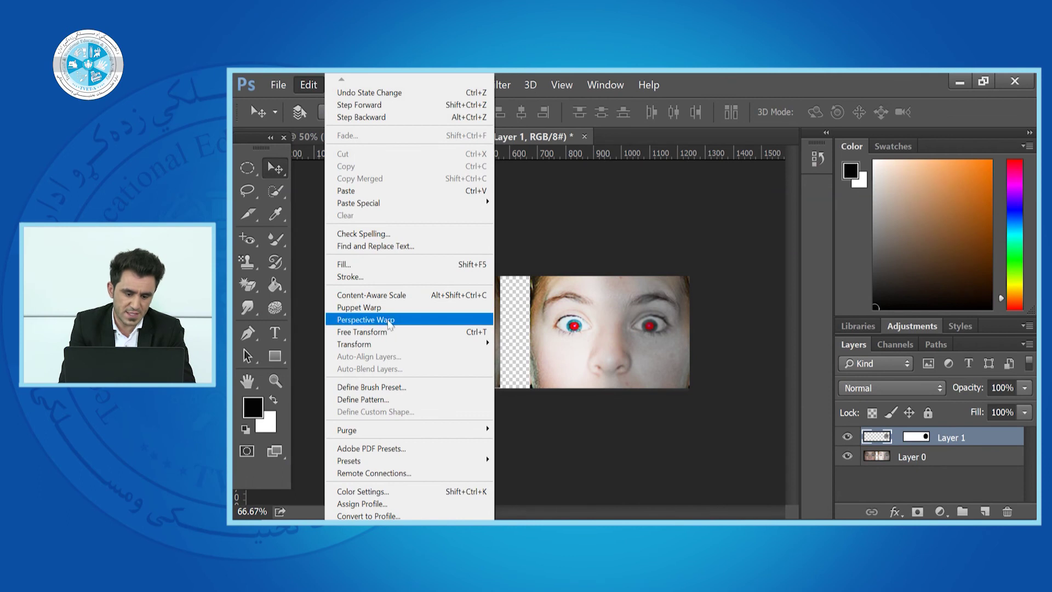
{"action": "left_click", "coordinate": [432, 310]}
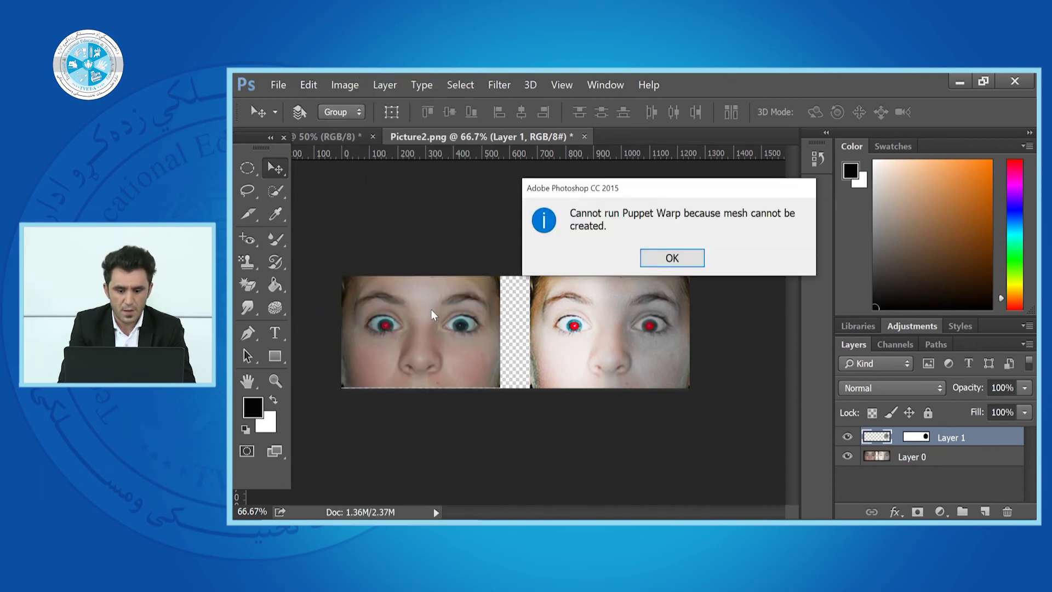
{"action": "left_click", "coordinate": [660, 260]}
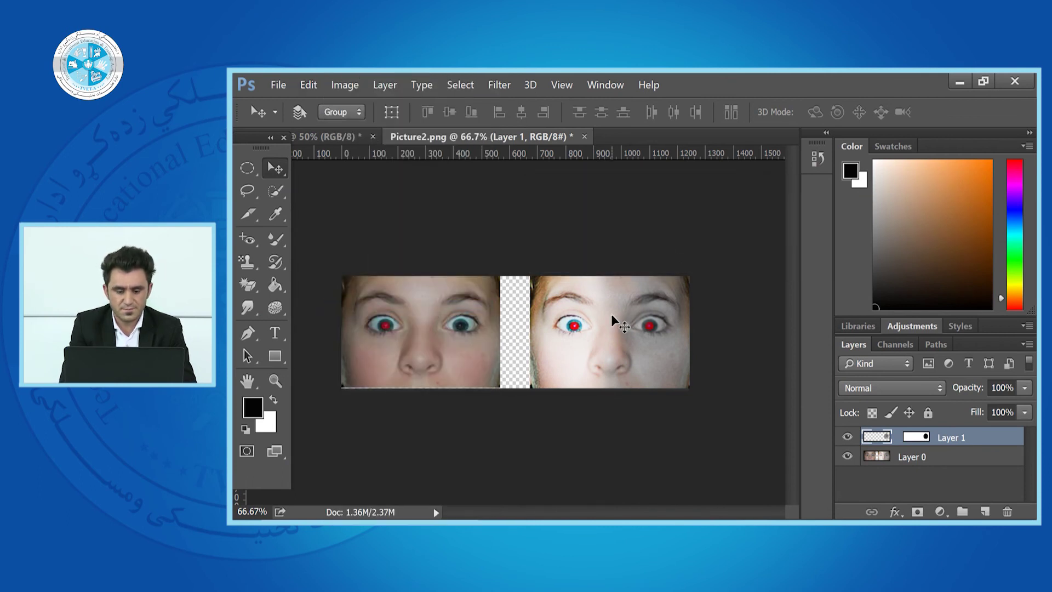
Delete Layer 1 from Picture2.png
{"action": "left_click_drag", "start_coordinate": [647, 326], "coordinate": [668, 368]}
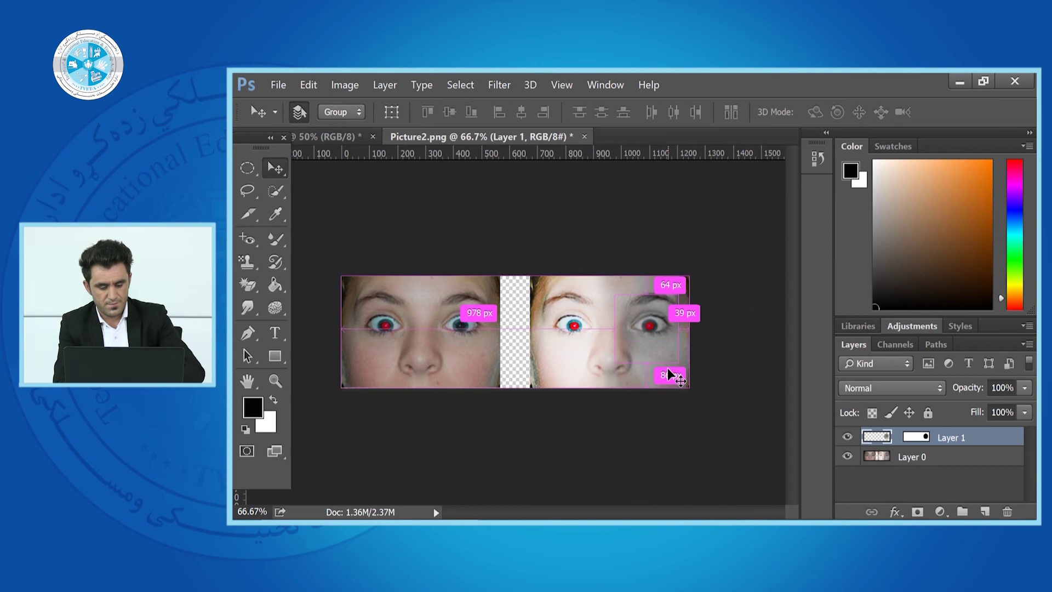
{"action": "key", "text": "ctrl+a"}
{"action": "key", "text": "ctrl+d"}
{"action": "key", "text": "Delete"}
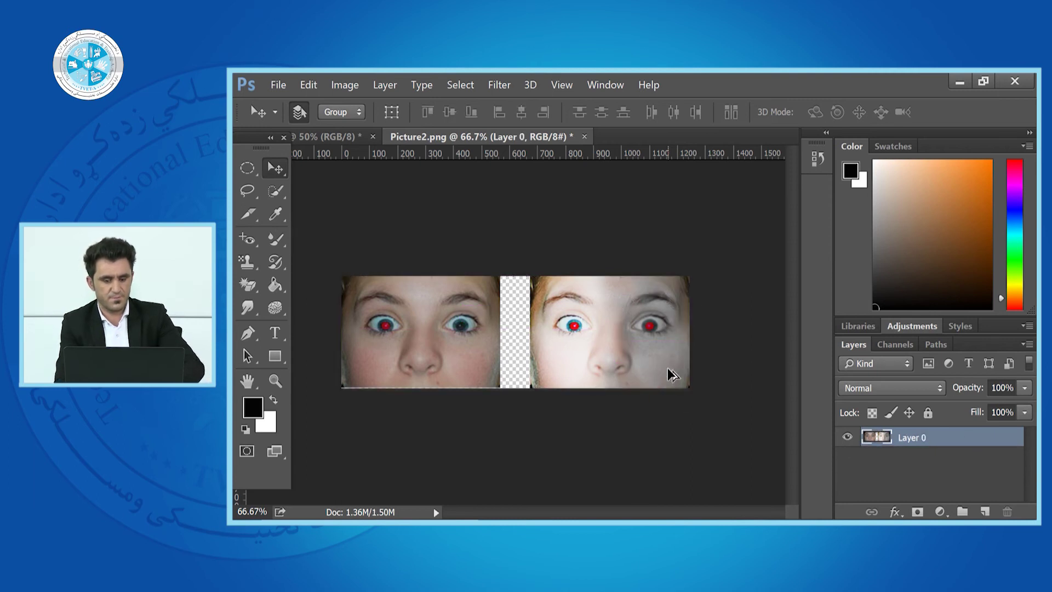
{"action": "mouse_move", "coordinate": [482, 336]}
{"action": "left_mouse_down"}
{"action": "mouse_move", "coordinate": [494, 345]}
{"action": "mouse_move", "coordinate": [464, 326]}
{"action": "left_mouse_up"}
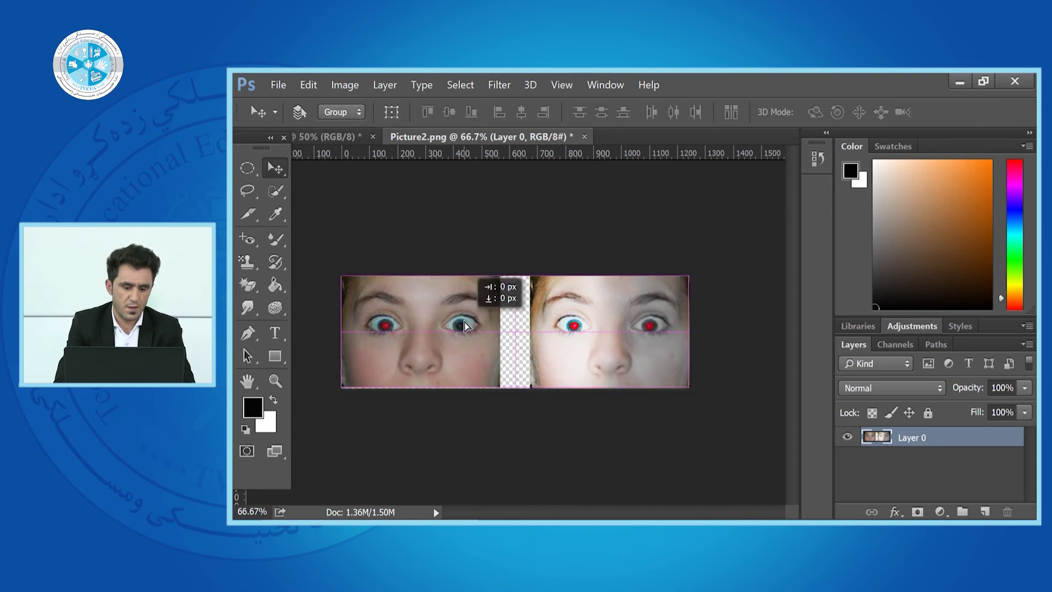
Start Puppet Warp on Layer 0, pin the left face's right eye and brow, and pull its upper right corner outward
{"action": "left_click", "coordinate": [310, 86]}
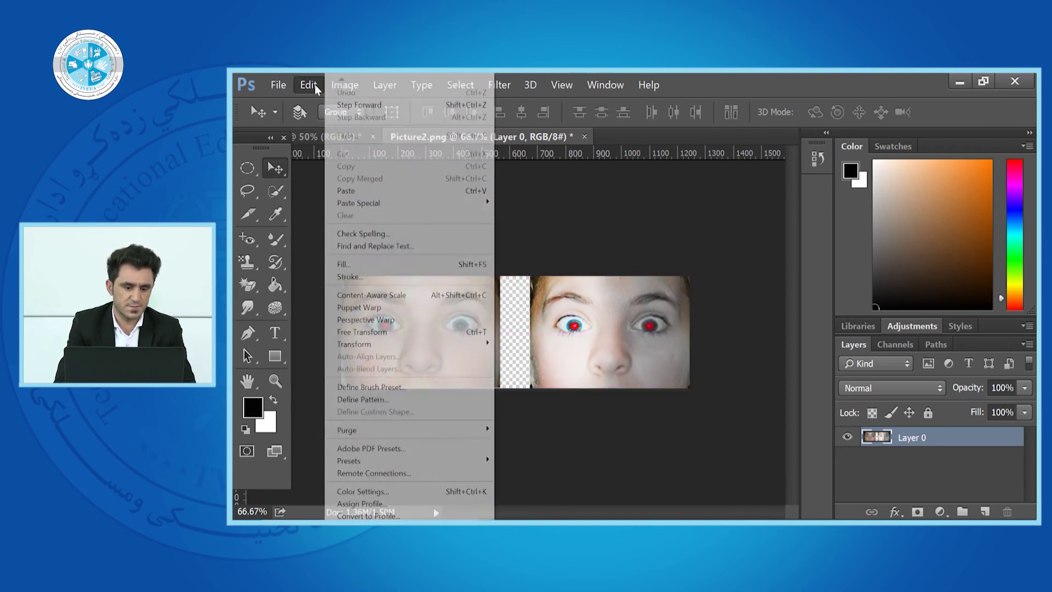
{"action": "left_click", "coordinate": [373, 308]}
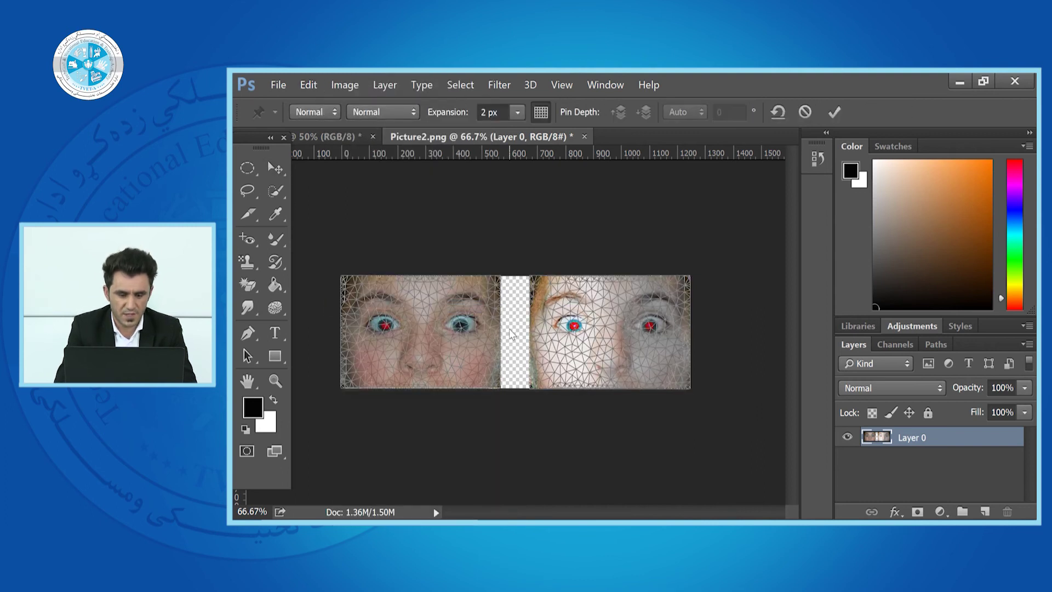
{"action": "left_click", "coordinate": [461, 322]}
{"action": "mouse_move", "coordinate": [460, 322]}
{"action": "left_mouse_down"}
{"action": "mouse_move", "coordinate": [470, 356]}
{"action": "mouse_move", "coordinate": [464, 319]}
{"action": "left_mouse_up"}
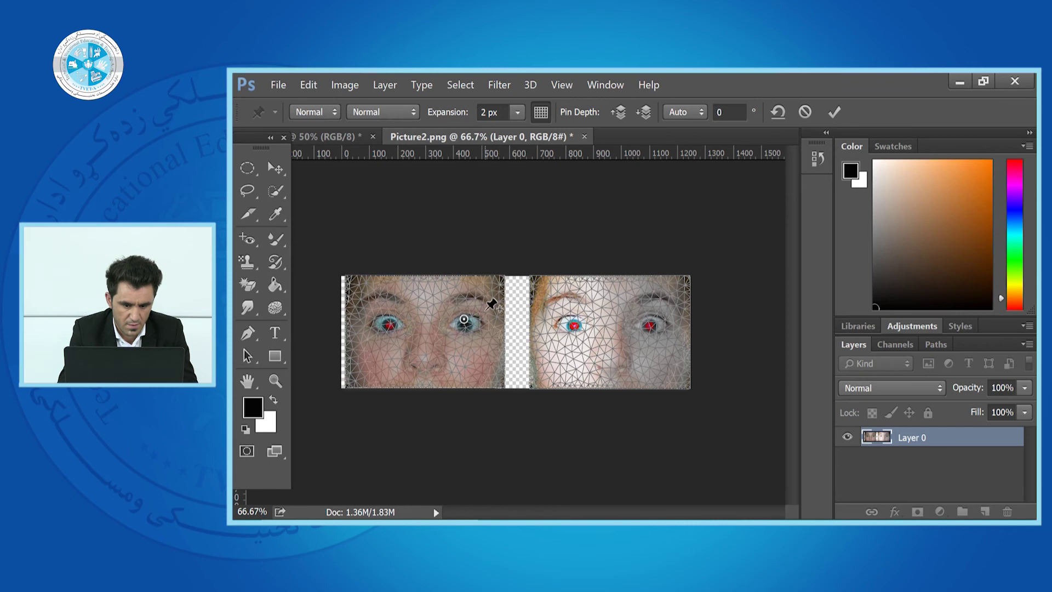
{"action": "mouse_move", "coordinate": [487, 296]}
{"action": "left_mouse_down"}
{"action": "mouse_move", "coordinate": [497, 316]}
{"action": "mouse_move", "coordinate": [492, 289]}
{"action": "left_mouse_up"}
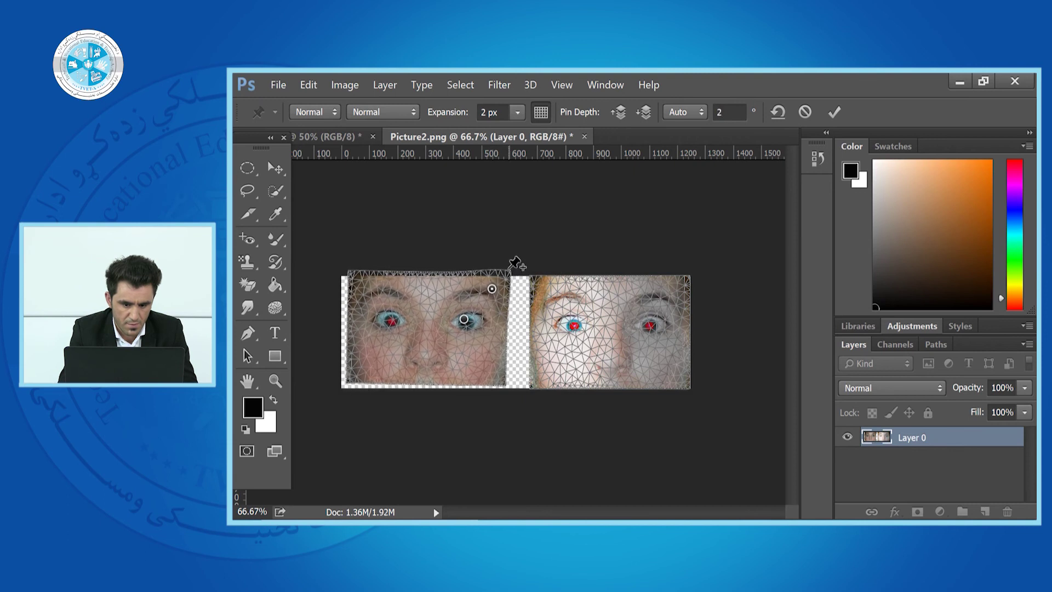
{"action": "left_click_drag", "start_coordinate": [511, 271], "coordinate": [569, 260]}
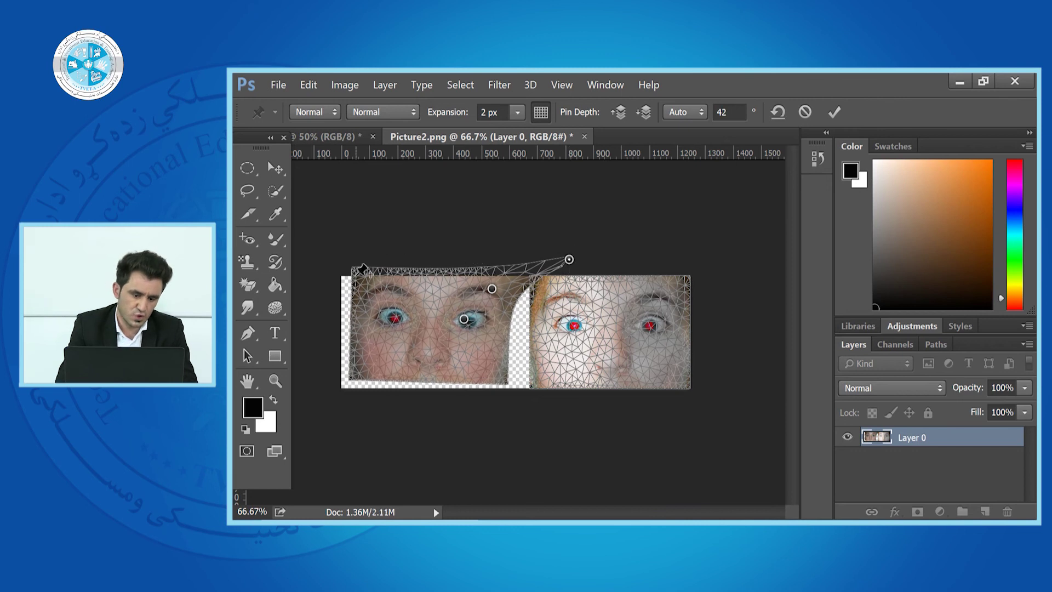
Pull the left face's remaining corners and its upper and lower edges outward with more pins, and apply the Puppet Warp
{"action": "left_click_drag", "start_coordinate": [360, 266], "coordinate": [320, 205]}
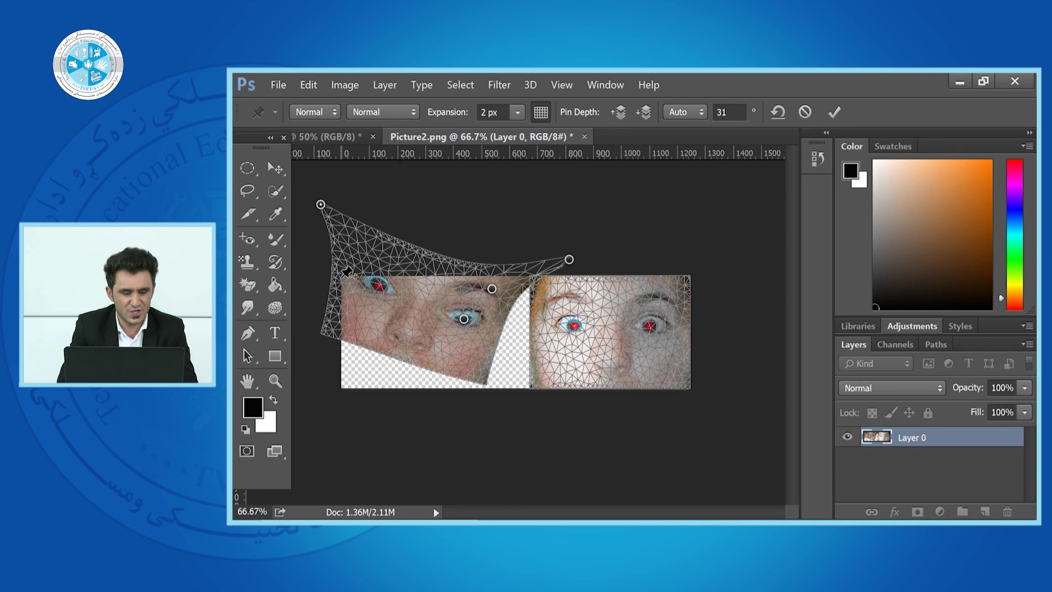
{"action": "left_click_drag", "start_coordinate": [335, 327], "coordinate": [268, 396]}
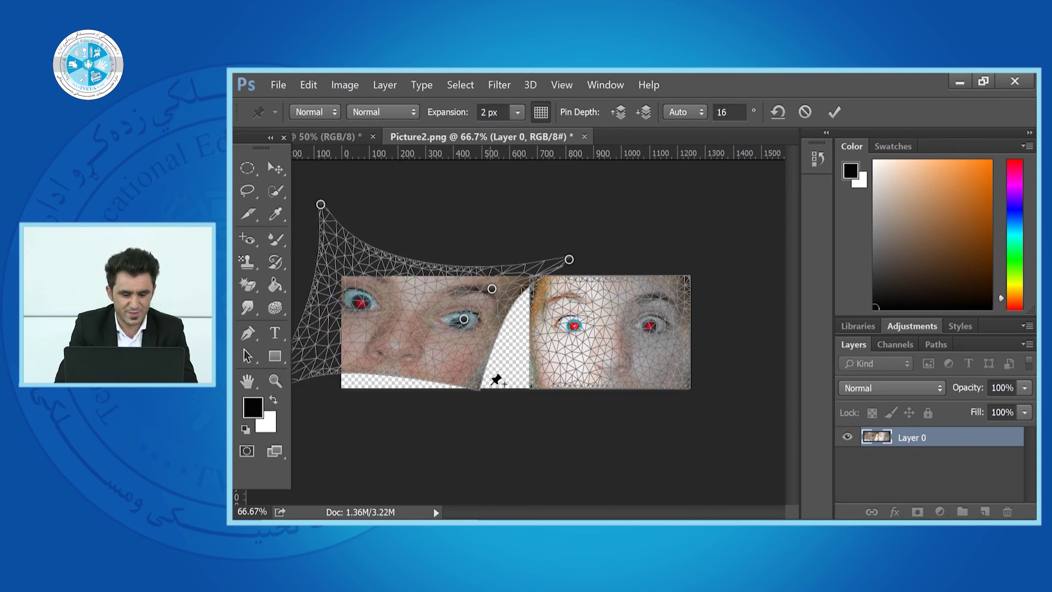
{"action": "left_click_drag", "start_coordinate": [484, 382], "coordinate": [615, 474]}
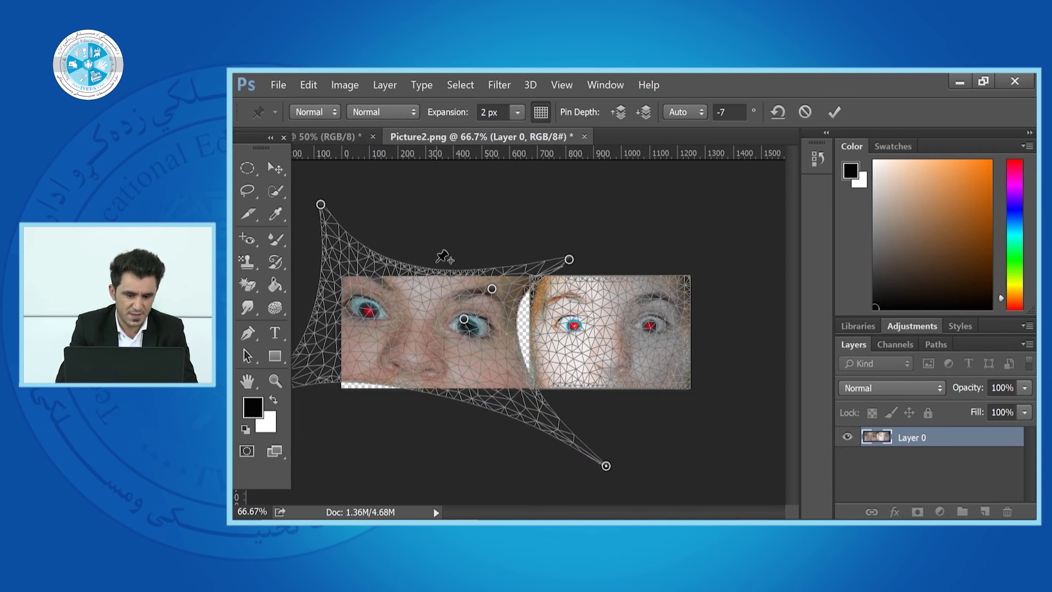
{"action": "left_click_drag", "start_coordinate": [441, 267], "coordinate": [453, 194]}
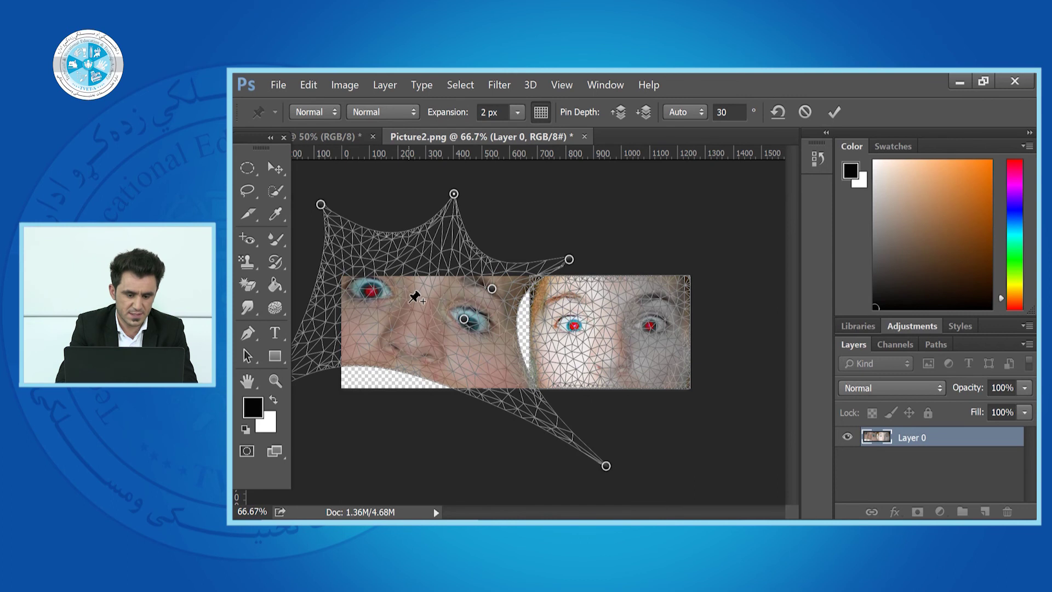
{"action": "left_click", "coordinate": [401, 382]}
{"action": "mouse_move", "coordinate": [401, 404]}
{"action": "left_mouse_down"}
{"action": "mouse_move", "coordinate": [400, 419]}
{"action": "mouse_move", "coordinate": [400, 409]}
{"action": "left_mouse_up"}
{"action": "key", "text": "Return"}
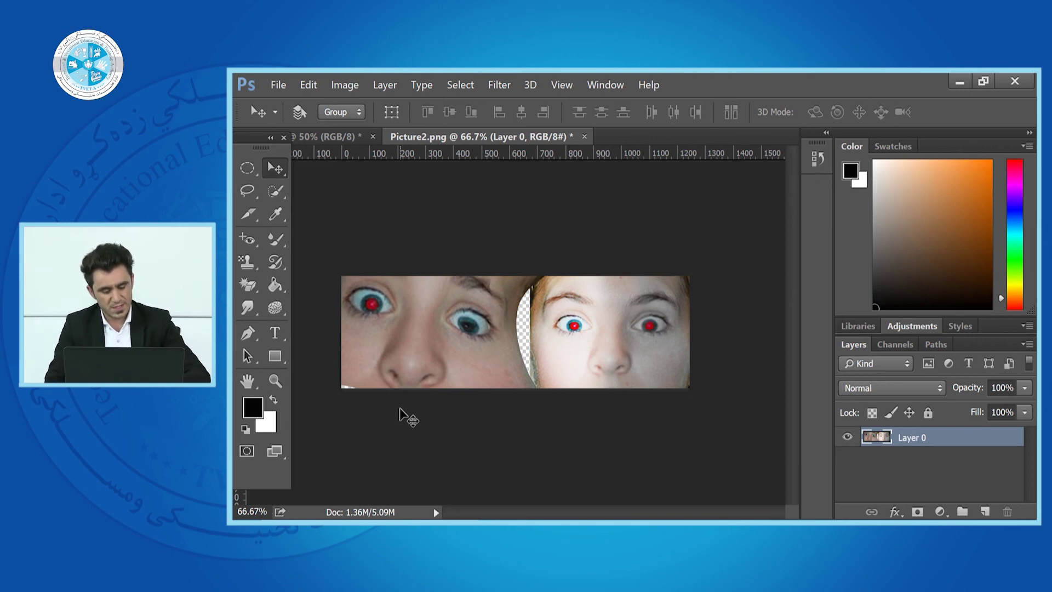
Undo the Puppet Warp on Layer 0 and advance the PowerPoint presentation to the Perspective Warp slide
{"action": "key", "text": "ctrl+z"}
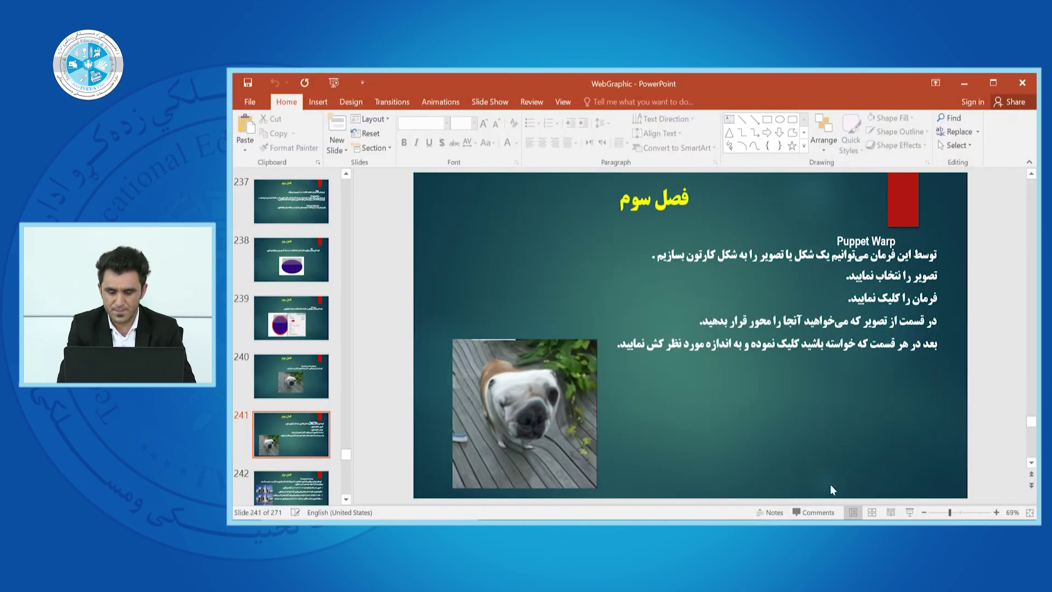
{"action": "key", "text": "Page_Down"}
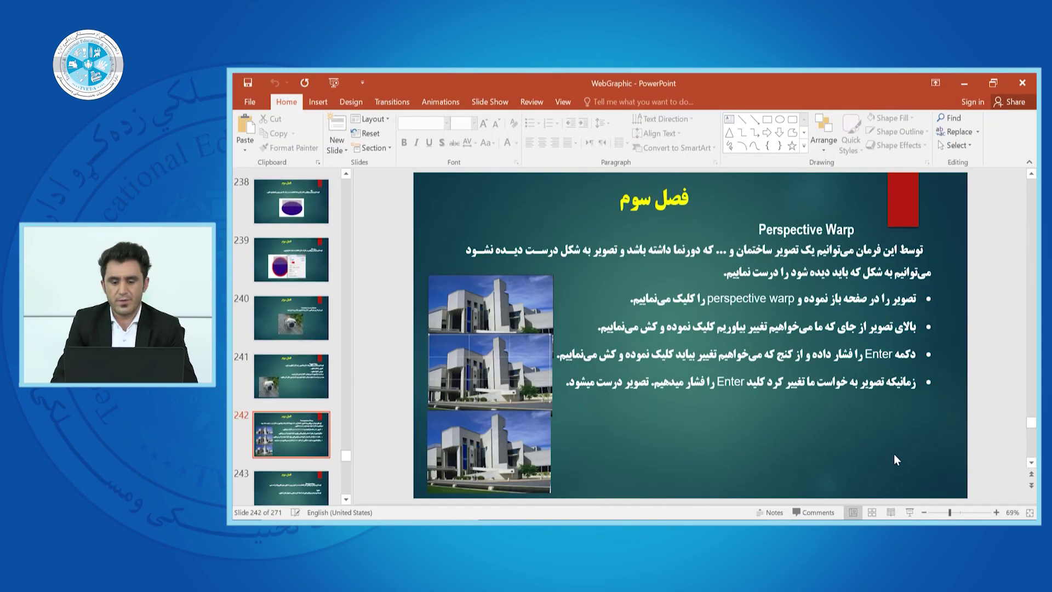